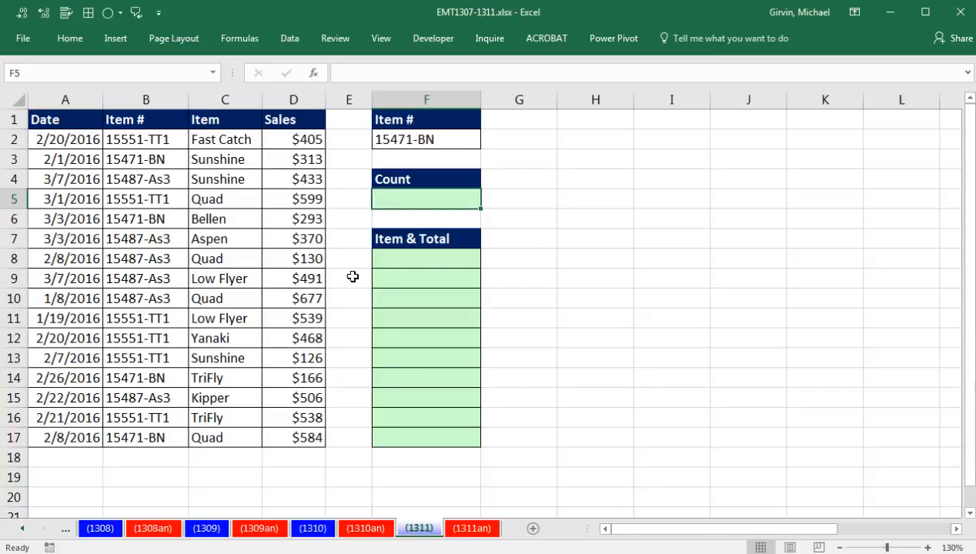
On the (1311an) sheet, choose item number 15551-TT1 in cell F2.
click(477, 531)
click(528, 149)
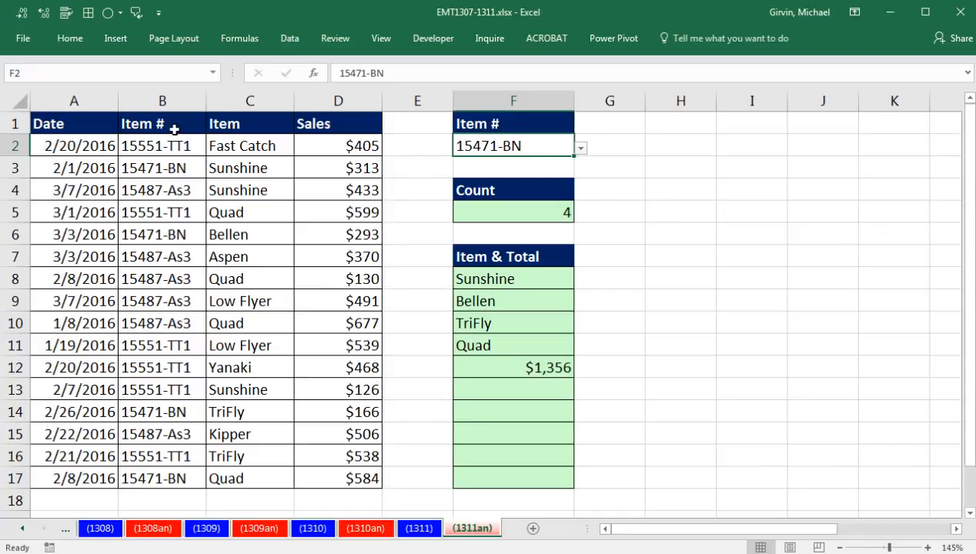
click(581, 148)
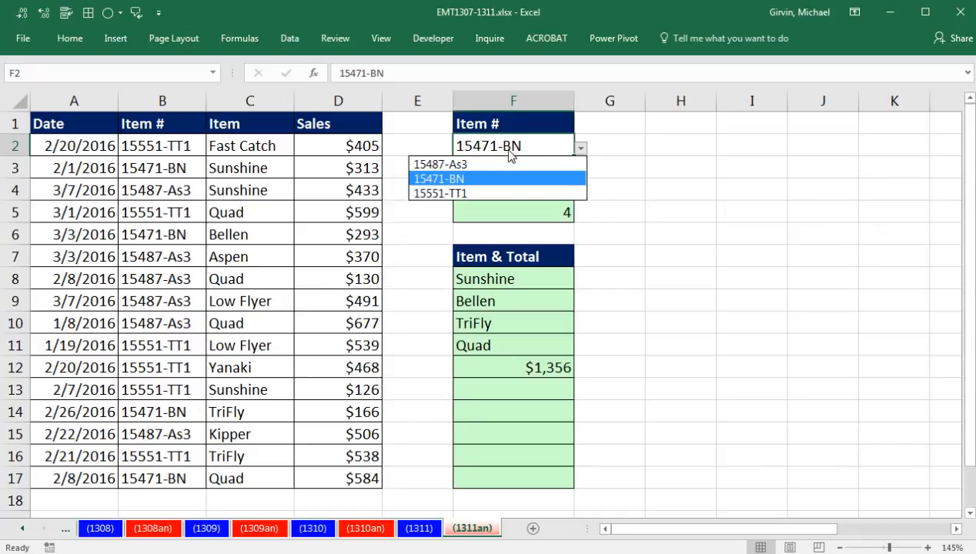
click(451, 193)
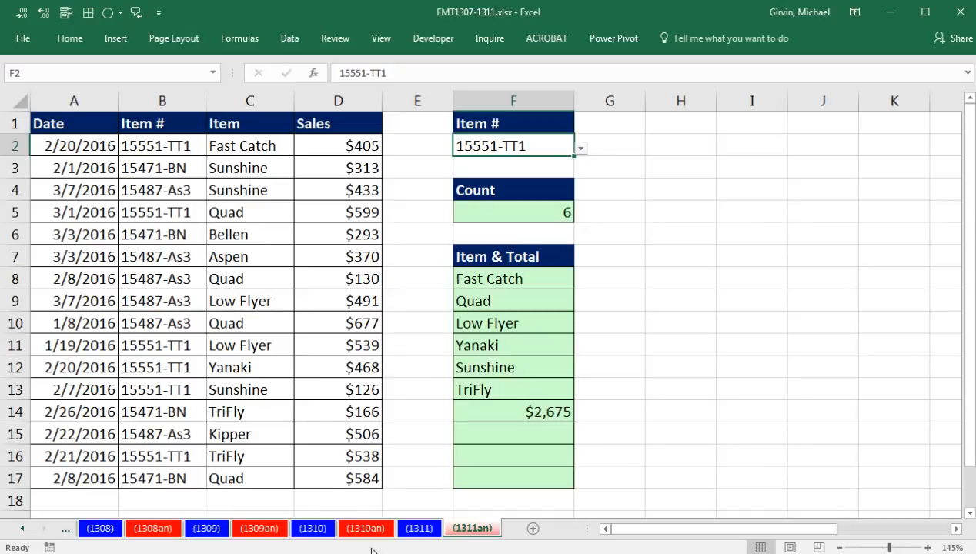
On the (1311) sheet, enter =COUNTIFS(B2:B17,F2) in cell F5 to count the records for the chosen item number.
click(420, 530)
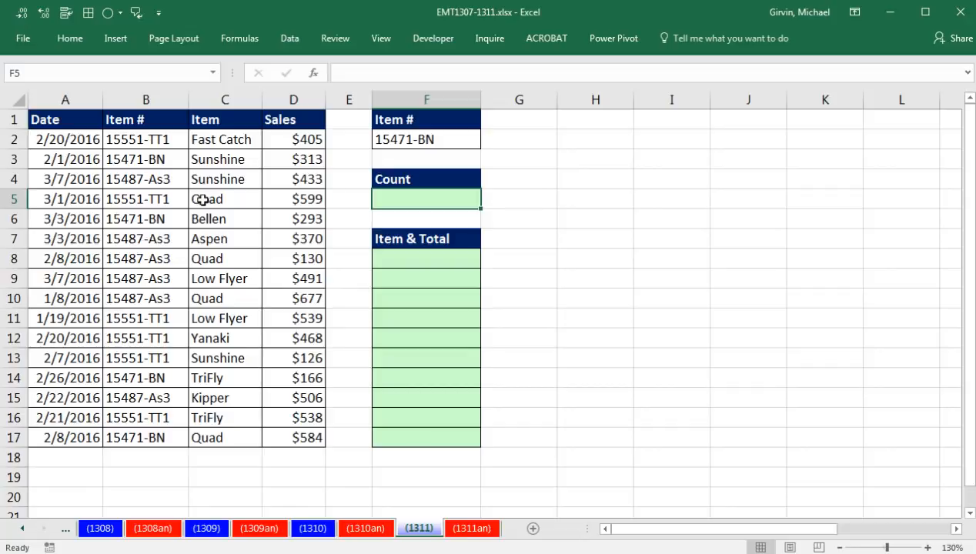
click(429, 138)
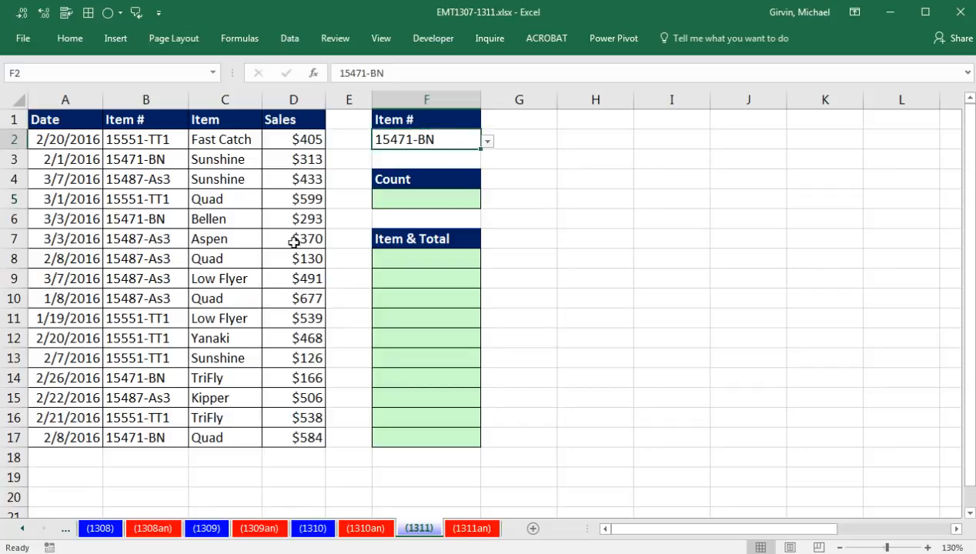
click(427, 197)
text(=co)
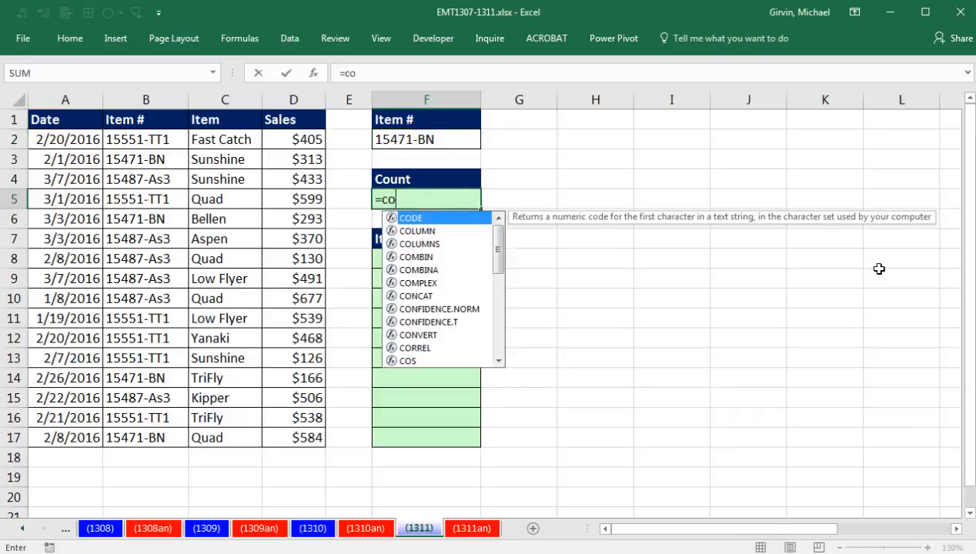
text(untifs)
key(Tab)
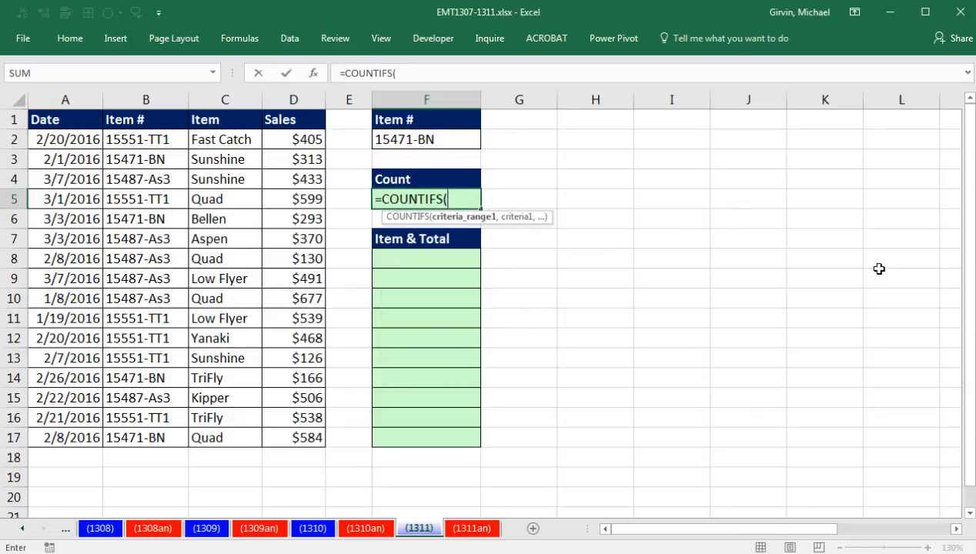
drag(156, 141, 150, 437)
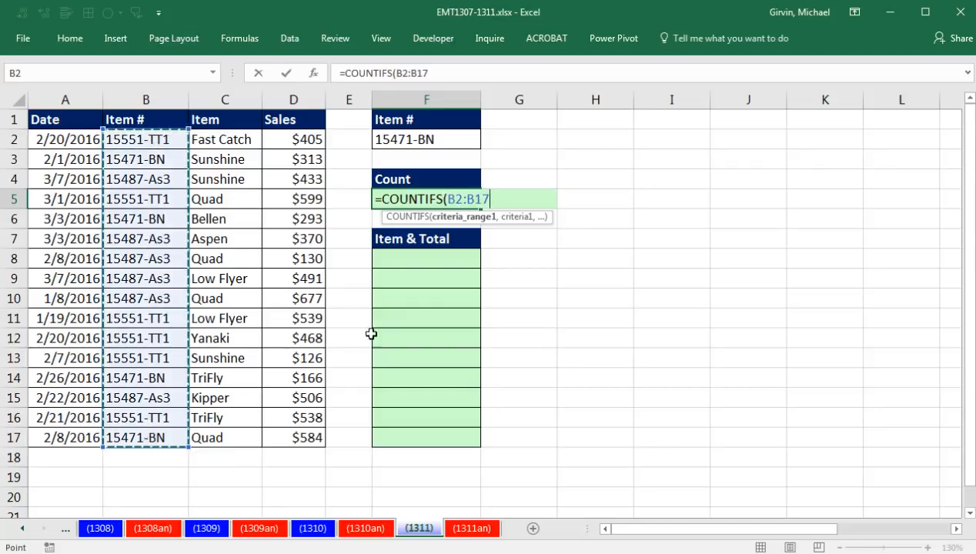
text(,)
click(420, 140)
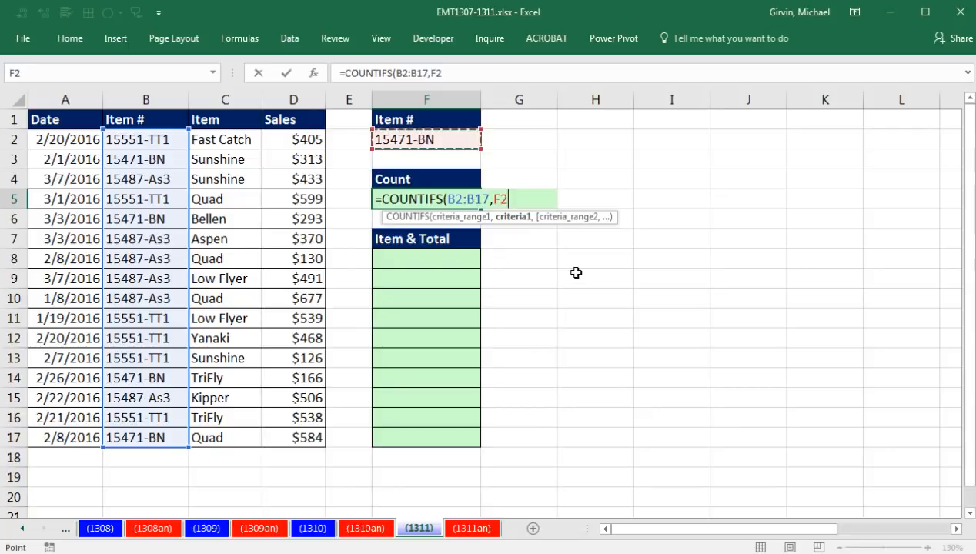
key(Return)
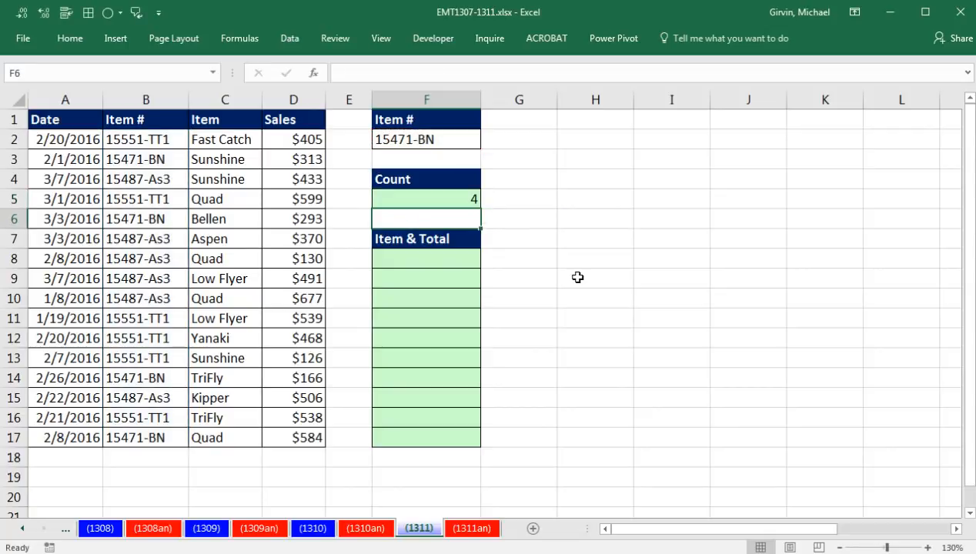
Select the 15471-BN cells B3, B6, B14 and B17 together to examine the matching records.
click(458, 262)
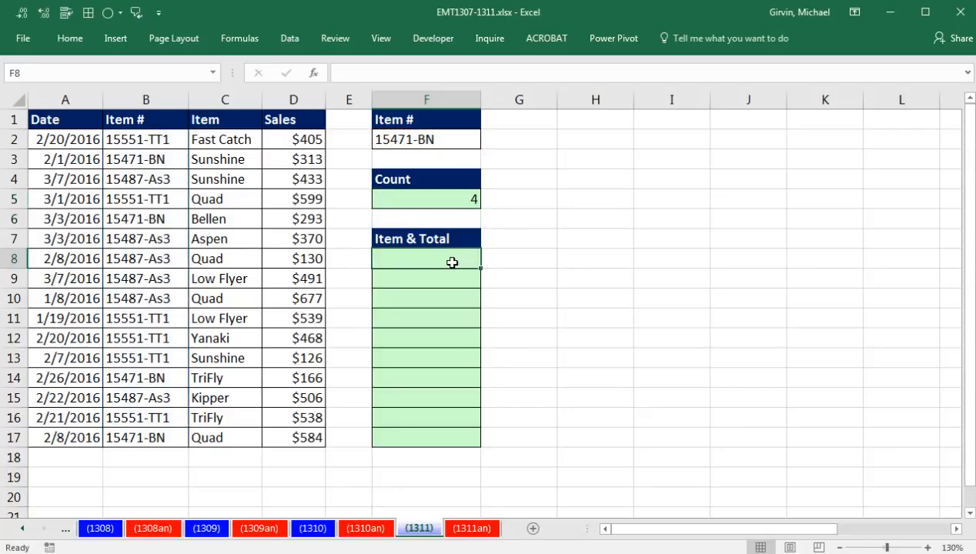
click(167, 160)
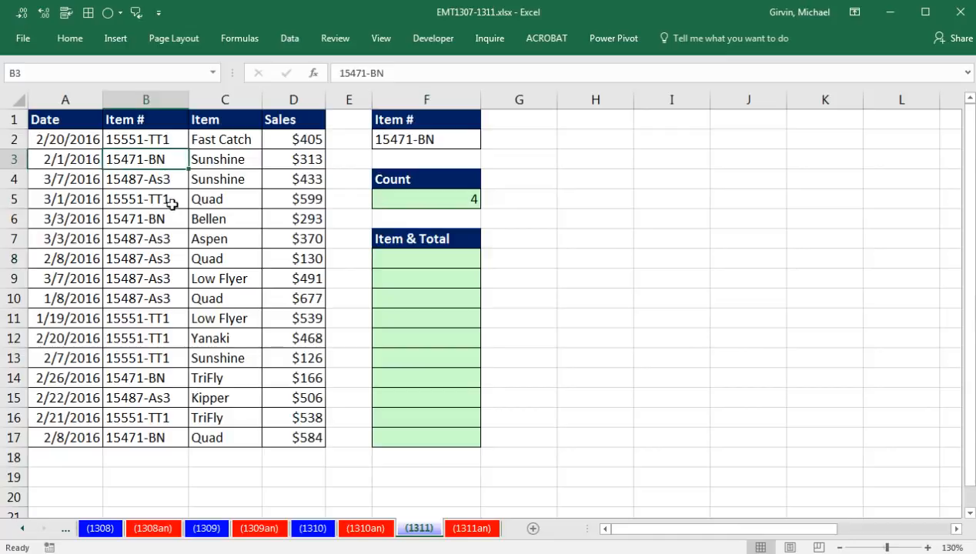
ctrl+click(167, 218)
ctrl+click(167, 381)
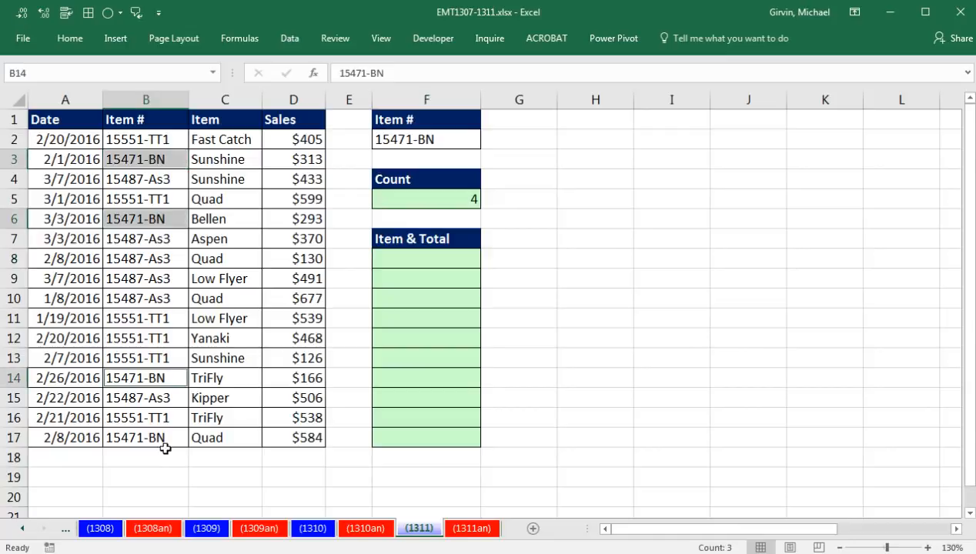
ctrl+click(164, 437)
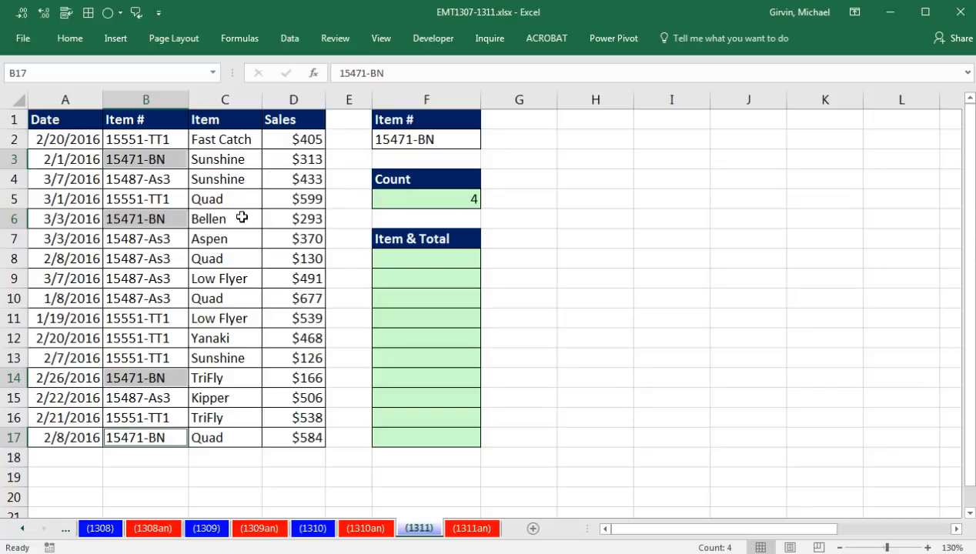
Start a formula in cell F8 with =(ROW(B2:B17) to get the row numbers of the Item # data.
click(412, 259)
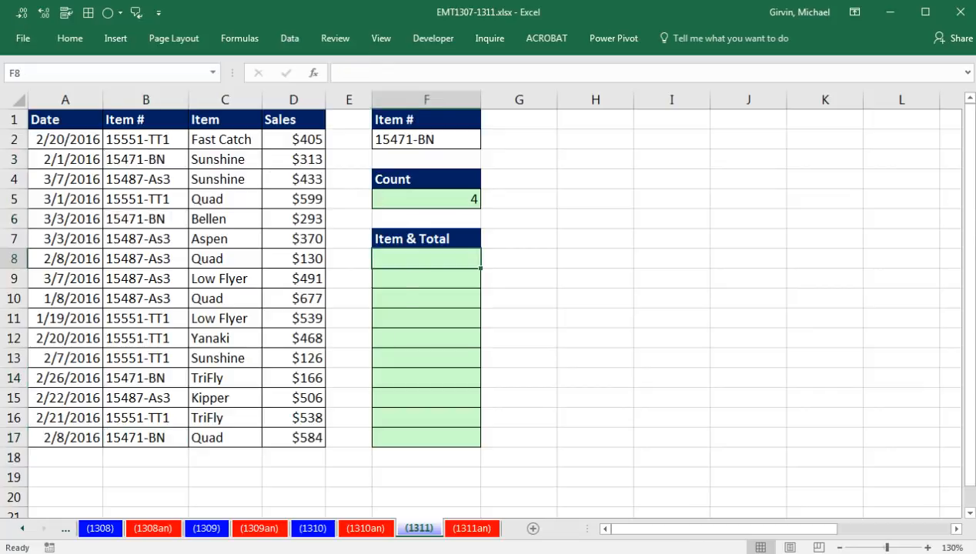
text(=(row)
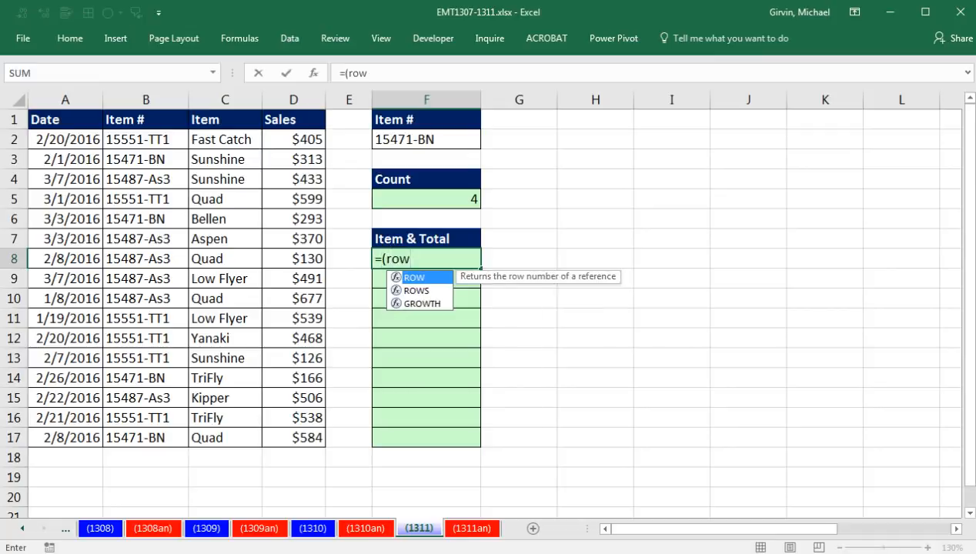
key(Tab)
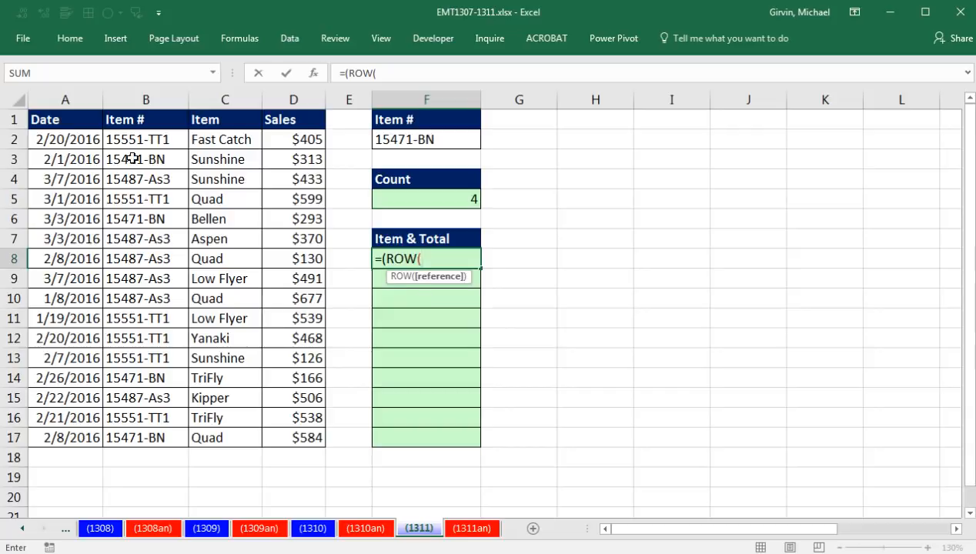
drag(133, 138, 145, 436)
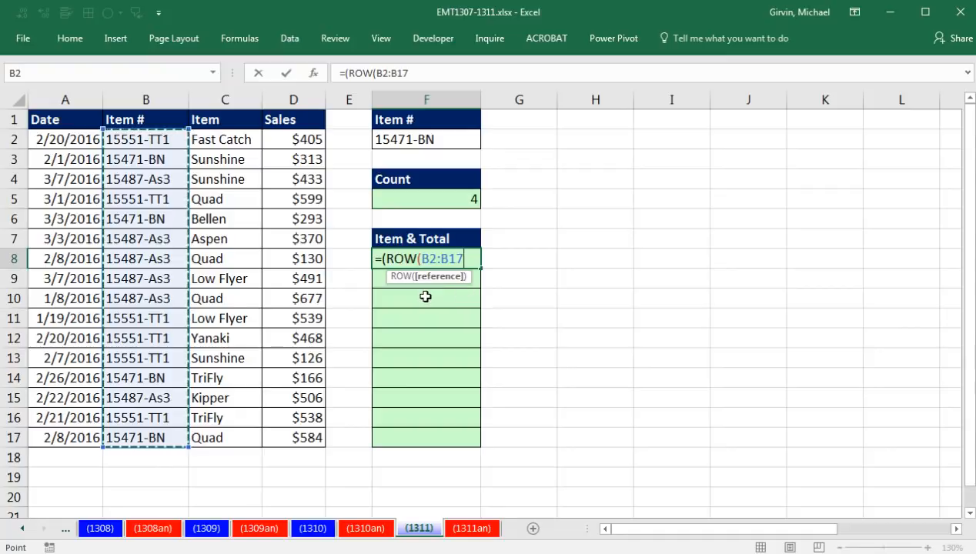
text())
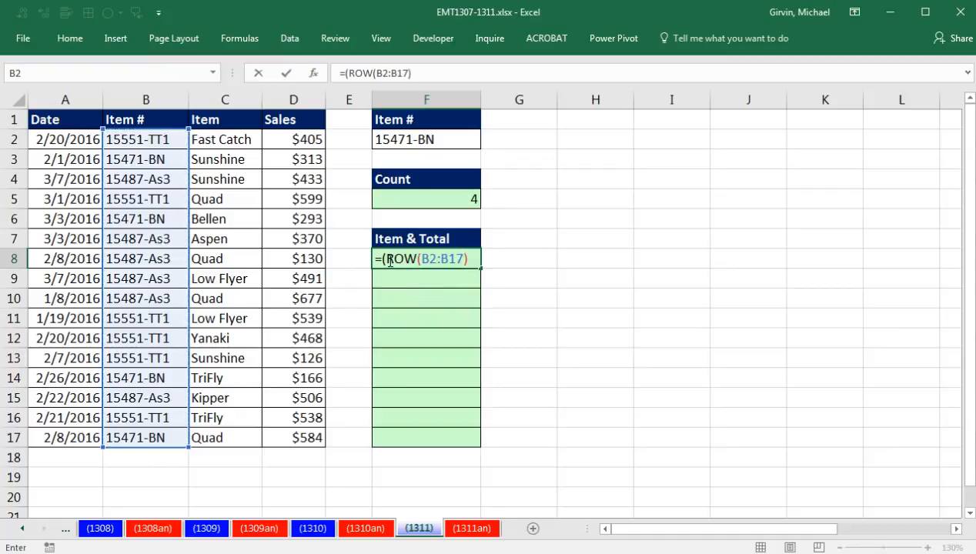
Evaluate ROW(B2:B17) inside the F8 formula to inspect its array, and restore the formula text.
drag(388, 260, 521, 267)
key(F9)
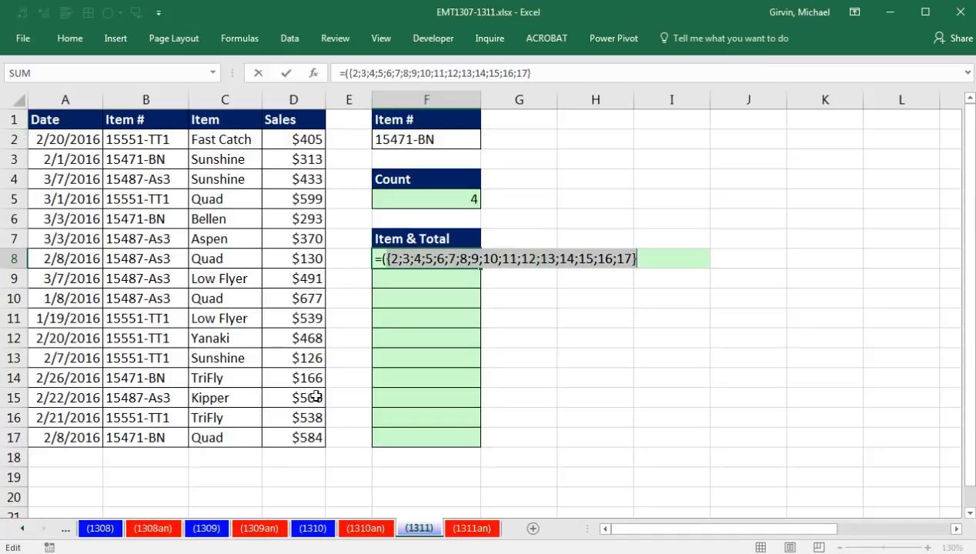
key(ctrl+z)
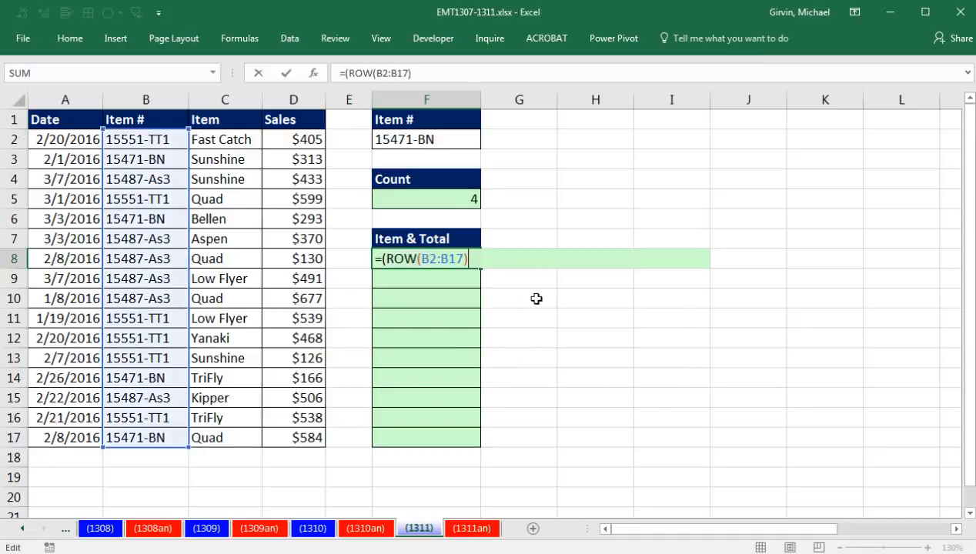
Extend the F8 formula by subtracting ROW(B1), the row of the Item # header.
text(ro)
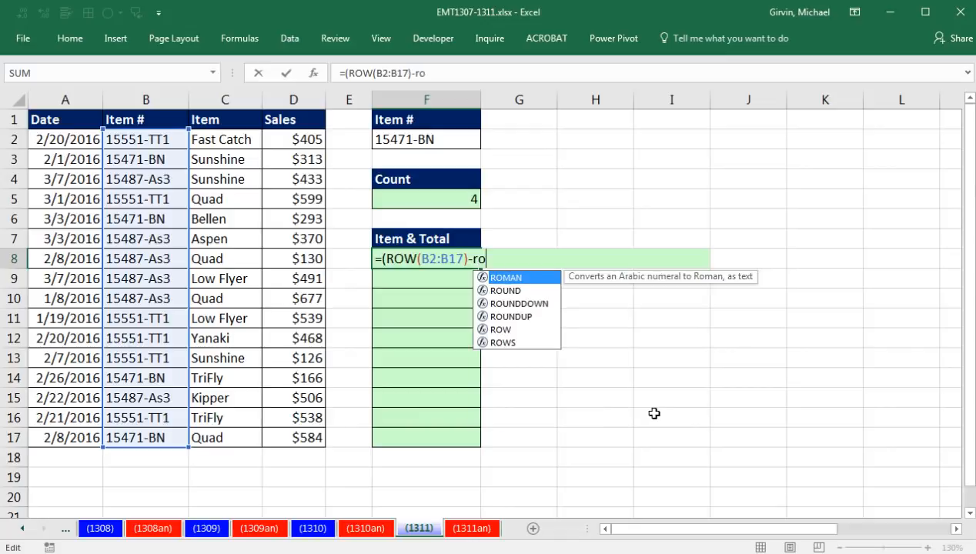
text(w)
key(Tab)
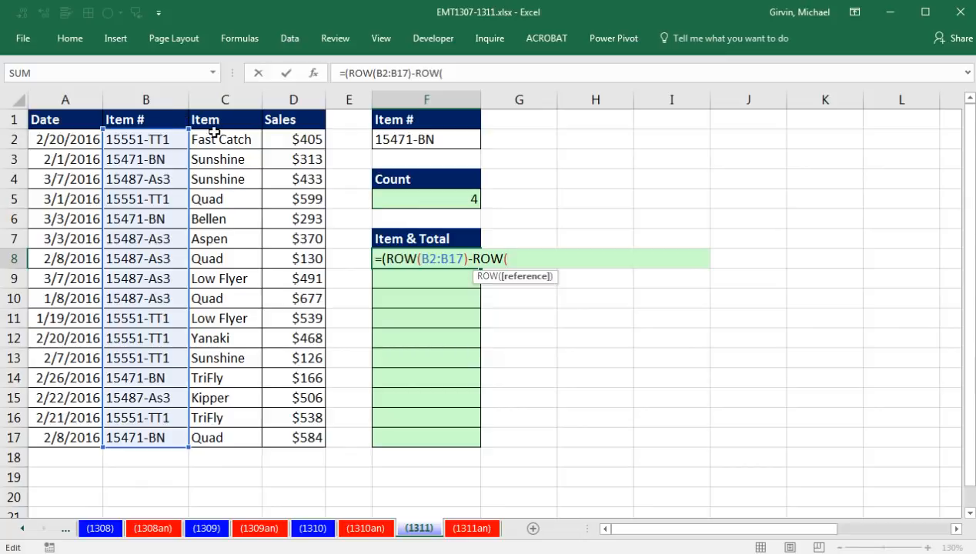
click(148, 122)
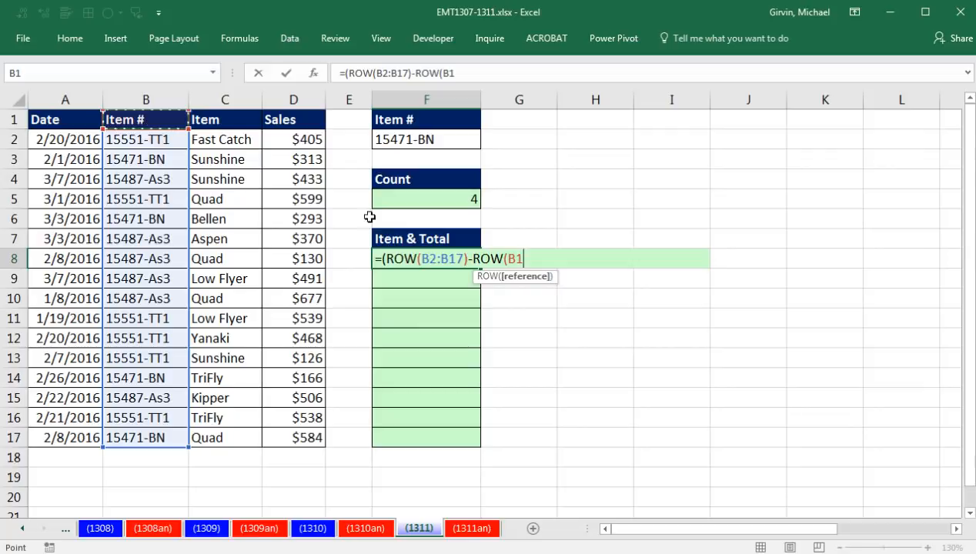
text())
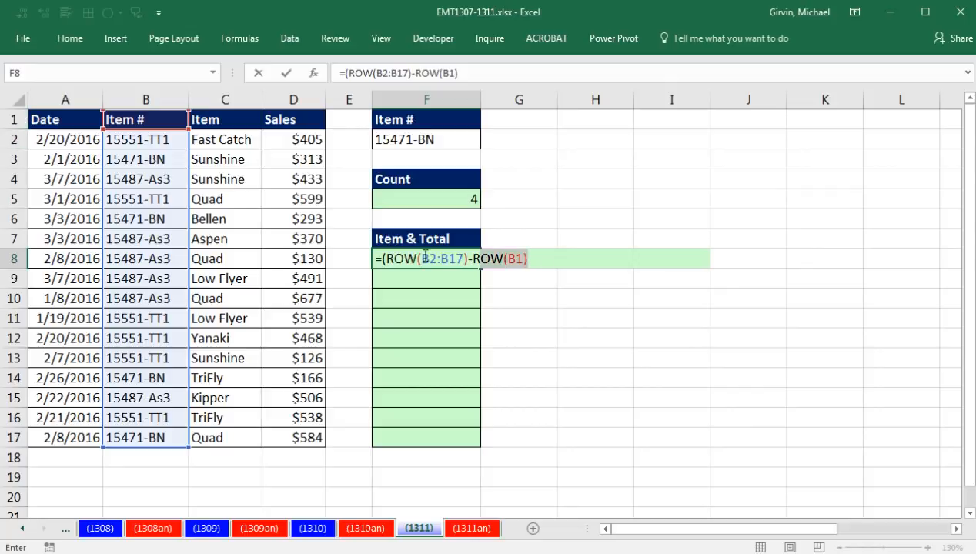
Evaluate ROW(B2:B17)-ROW(B1) inside the F8 formula to inspect its array, and restore the formula text.
click(390, 262)
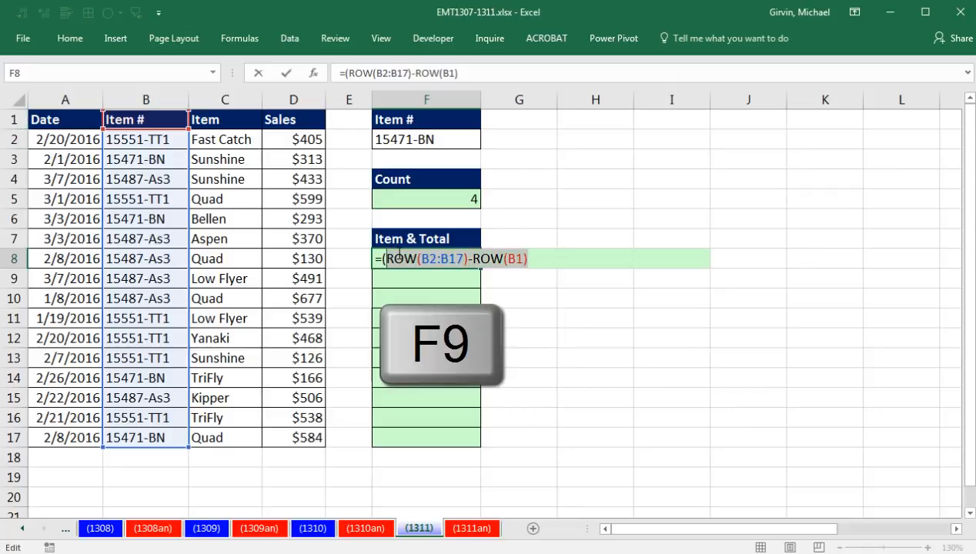
key(F9)
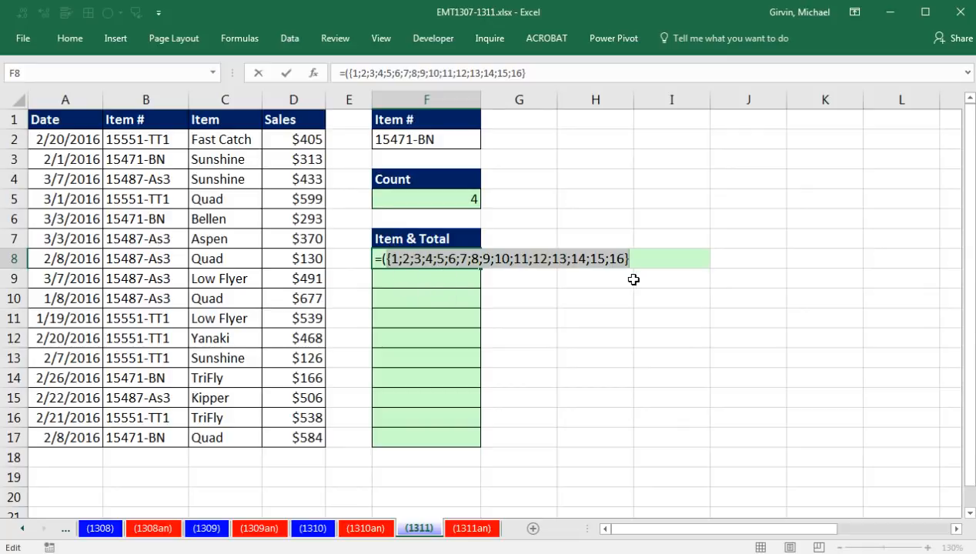
key(ctrl+z)
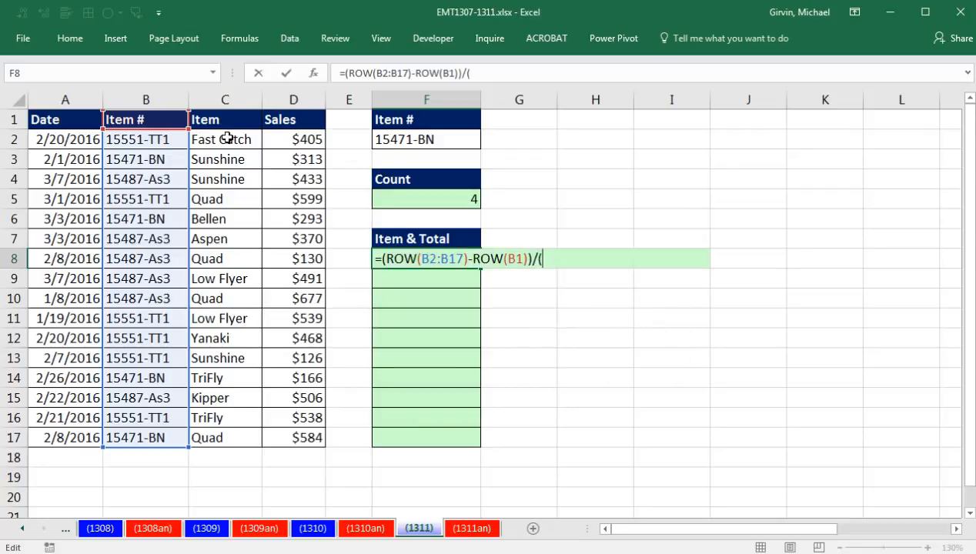
Divide the relative row numbers in the F8 formula by the comparison B2:B17=F2.
drag(148, 141, 145, 439)
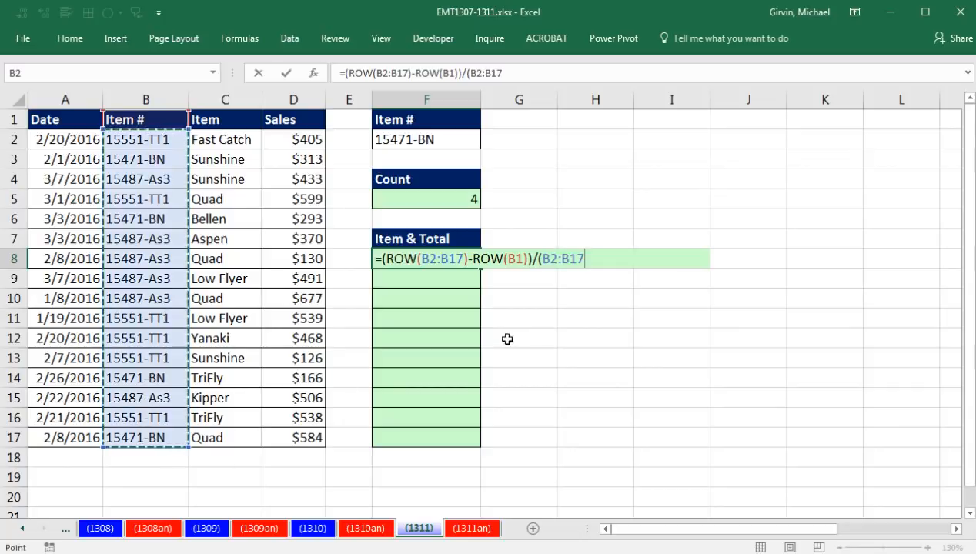
text(=)
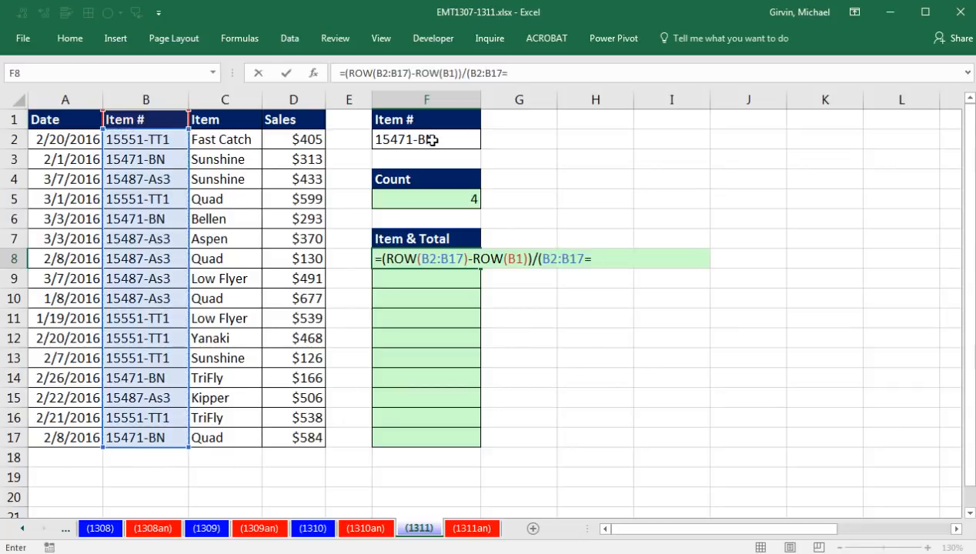
click(428, 139)
Make the F8 formula's references absolute: $B$2:$B$17 in both places, $B$1 and $F$2.
drag(424, 259, 463, 258)
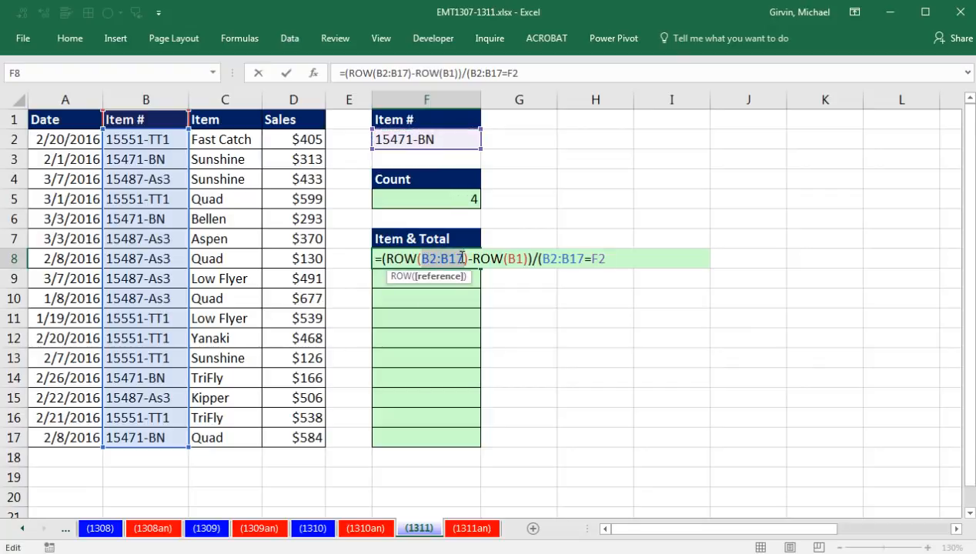
key(F4)
double_click(552, 259)
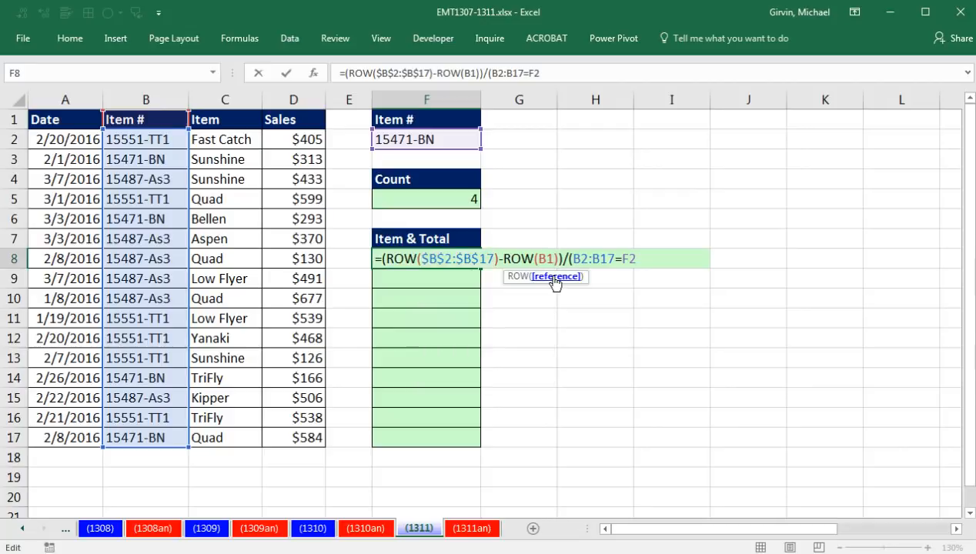
key(F4)
drag(588, 259, 675, 267)
key(F4)
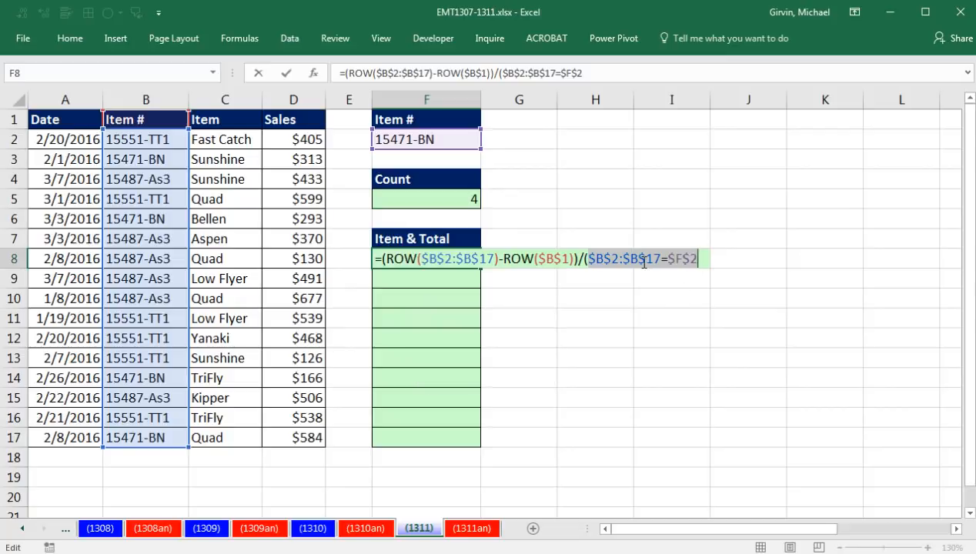
Close the comparison's parenthesis in F8, evaluate the whole division to inspect its array, and restore the formula text.
click(712, 261)
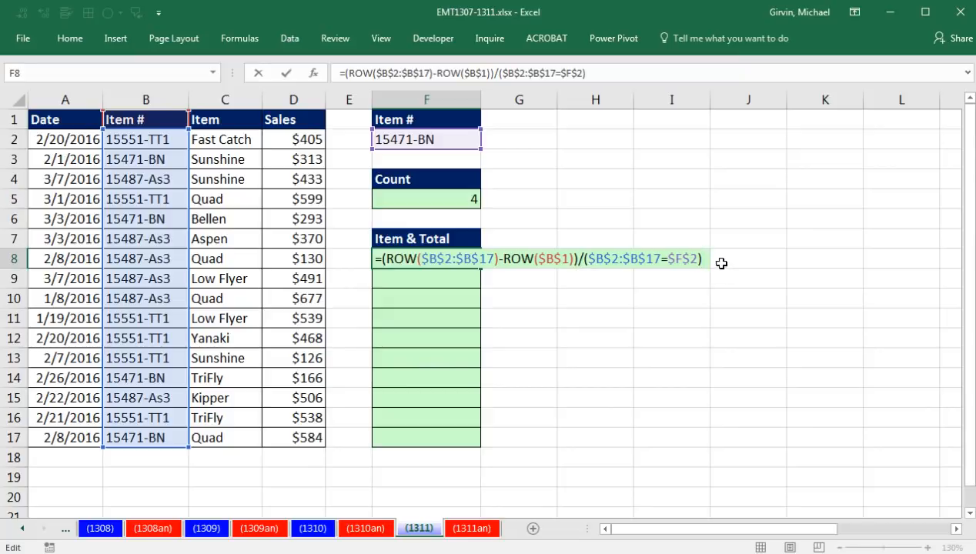
key(F9)
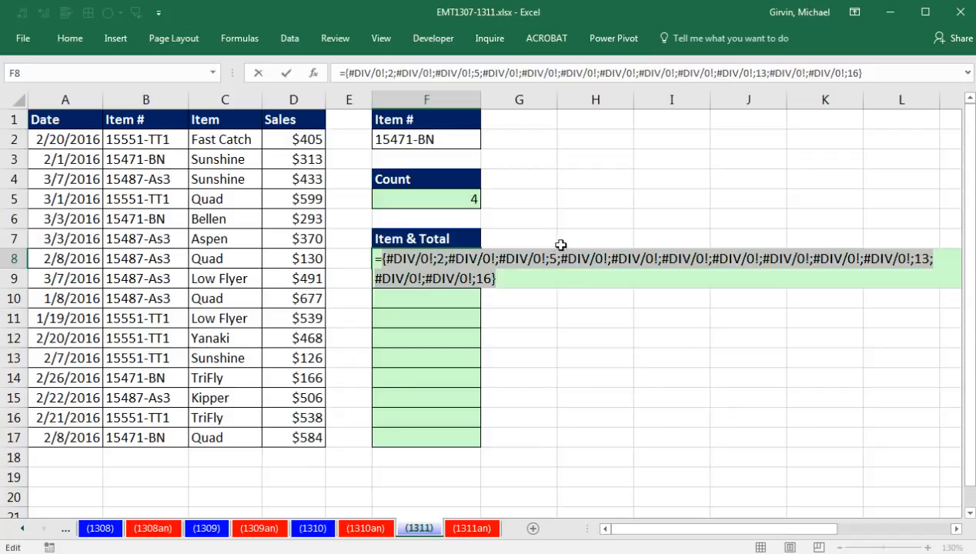
key(ctrl+z)
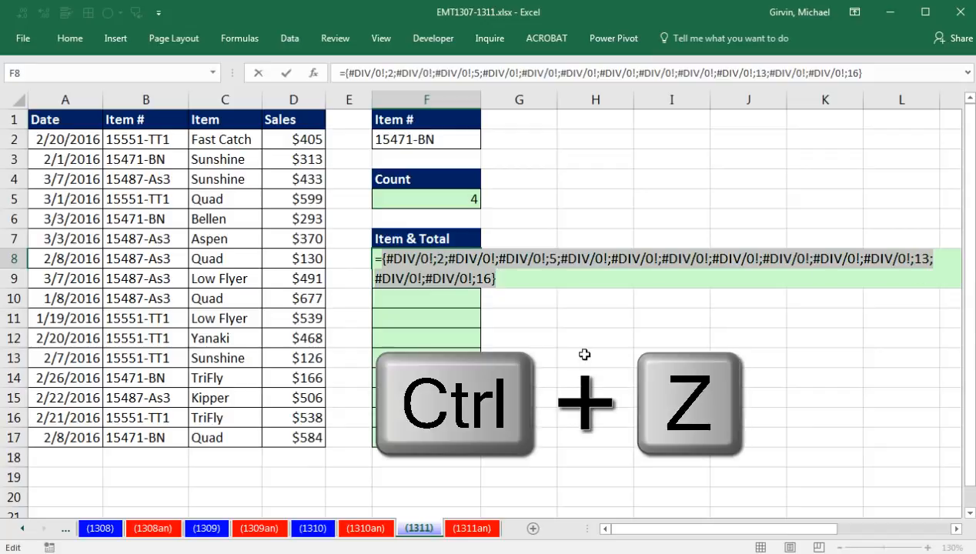
Insert AGGREGATE in front of the row-number division in F8, with function number 15.
click(384, 264)
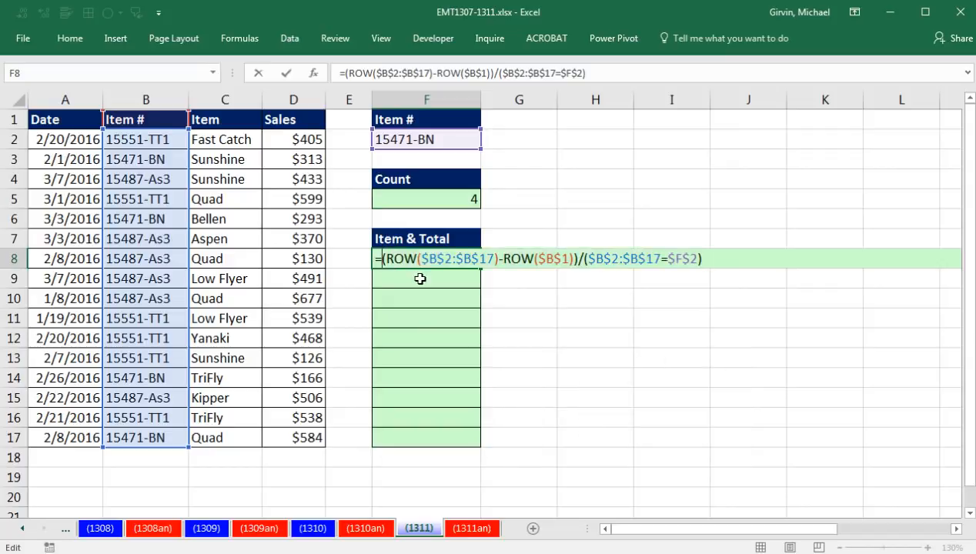
text(ag)
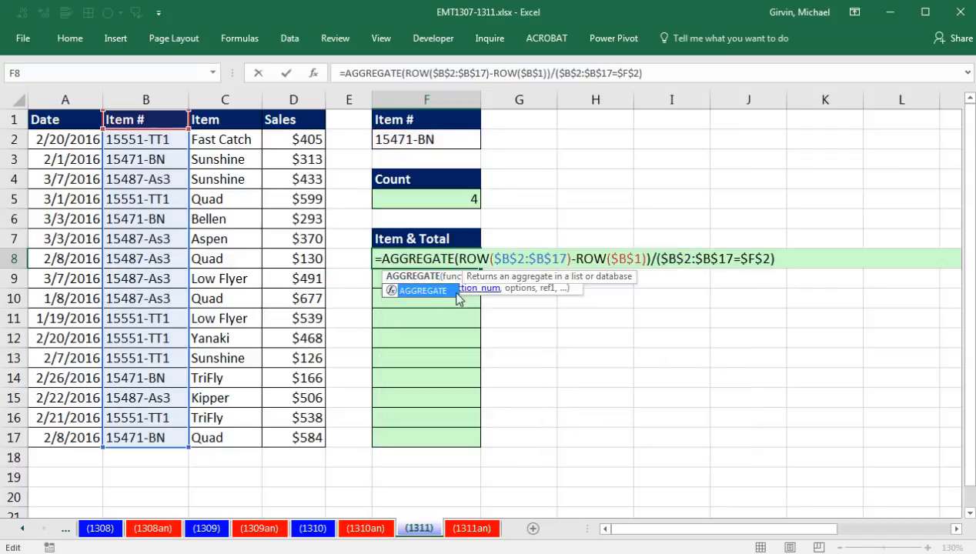
text(()
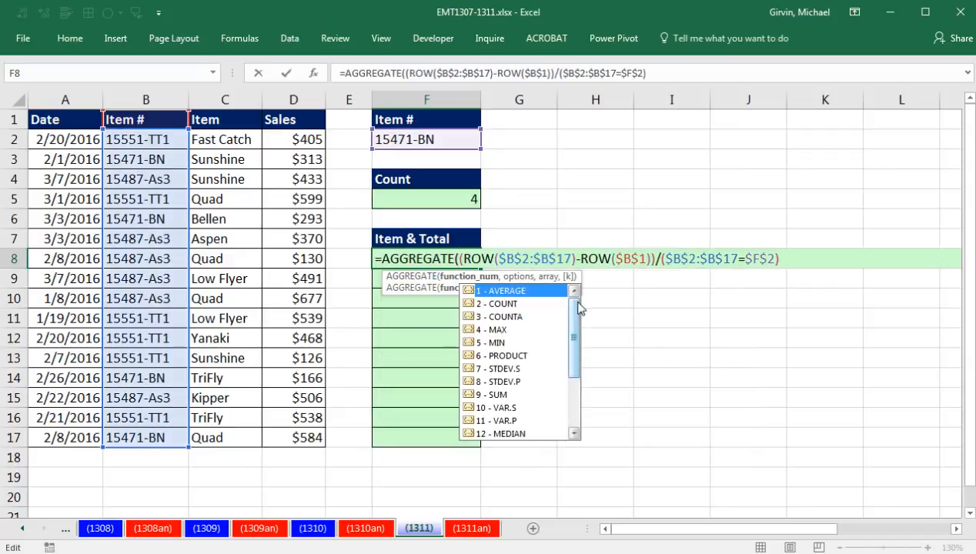
drag(578, 324, 571, 381)
click(502, 384)
double_click(502, 382)
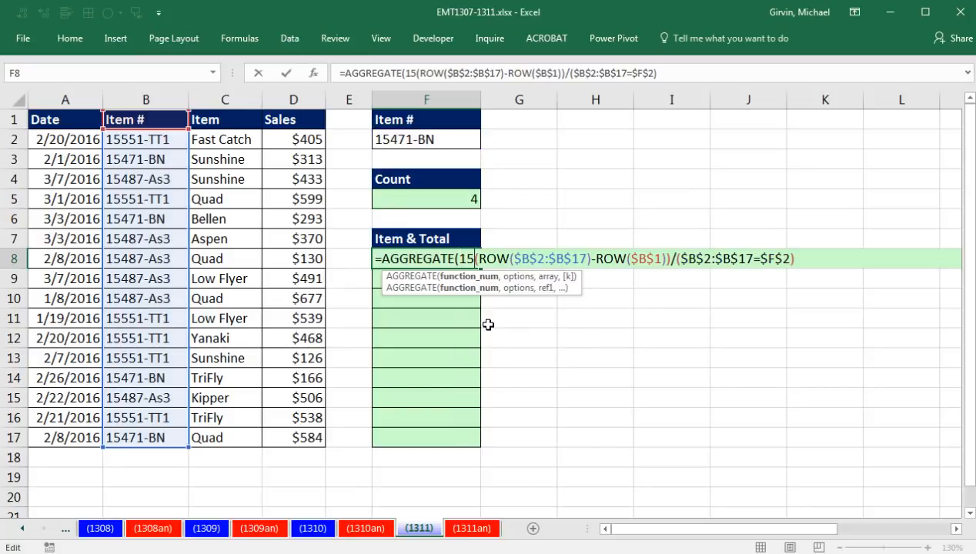
Set the AGGREGATE option in F8 to 6 - Ignore error values, with the row-number division as its array argument.
text(,)
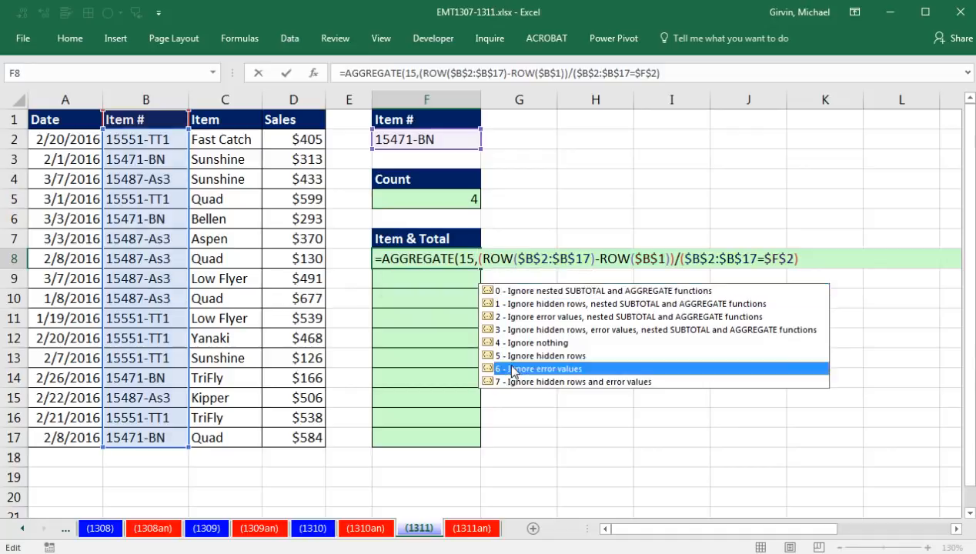
double_click(514, 369)
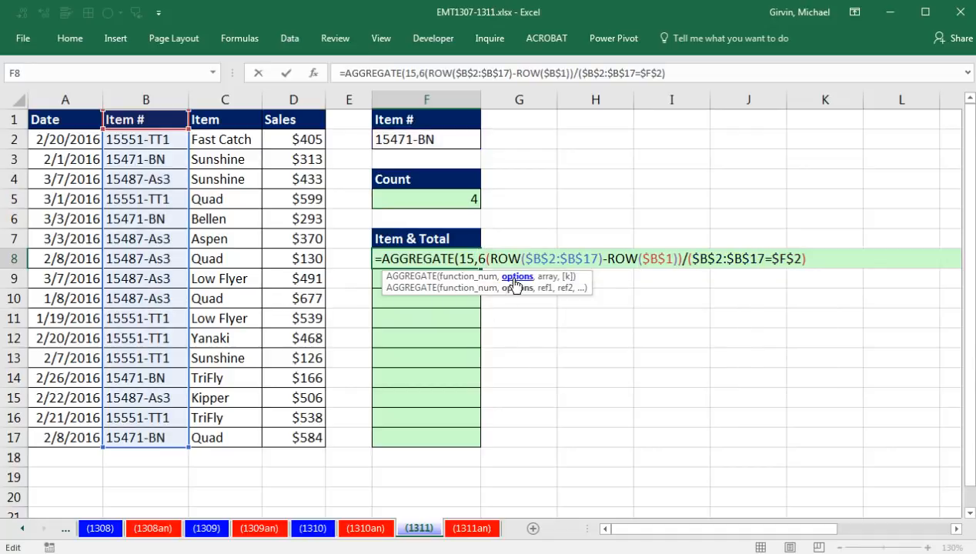
text(,)
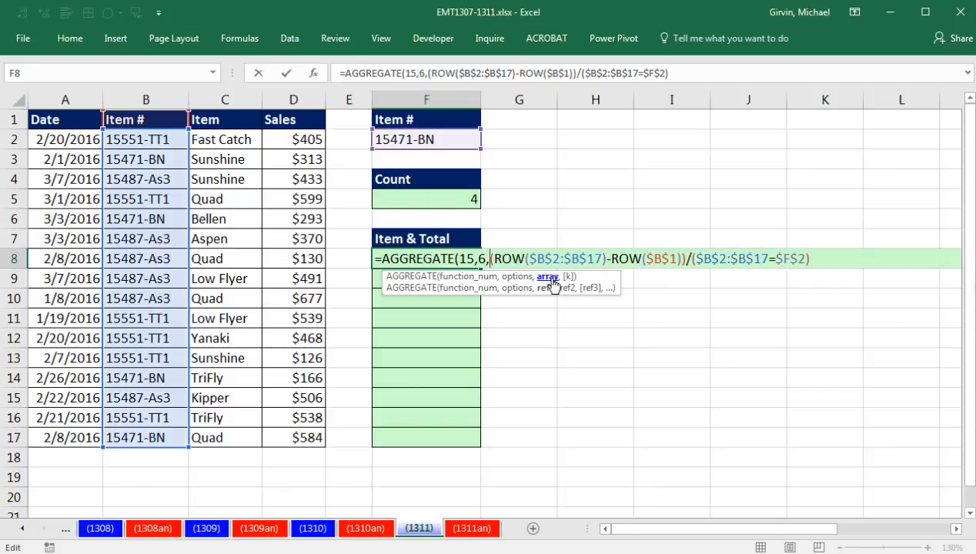
click(547, 277)
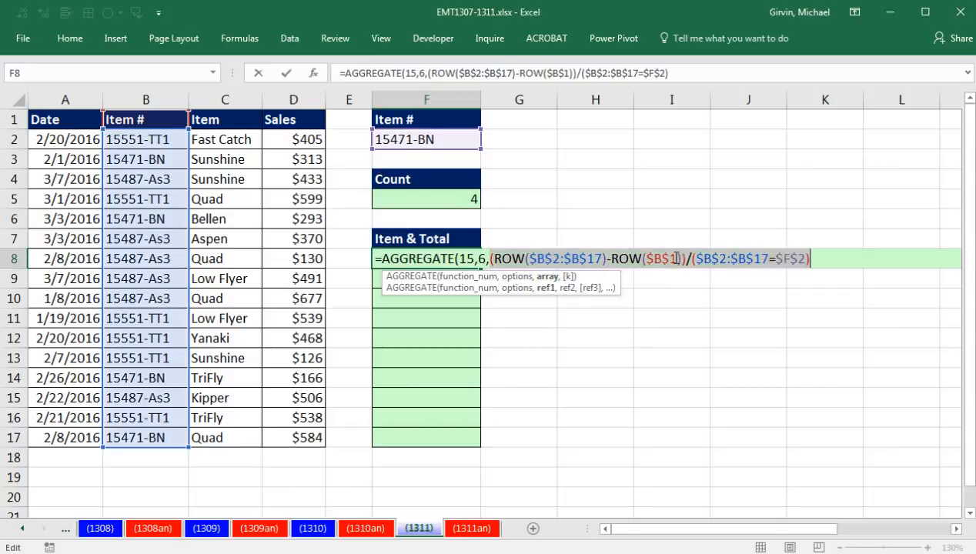
Add ROWS(F$8:F8) as the k argument of AGGREGATE in F8 and close the function.
click(813, 259)
text(,)
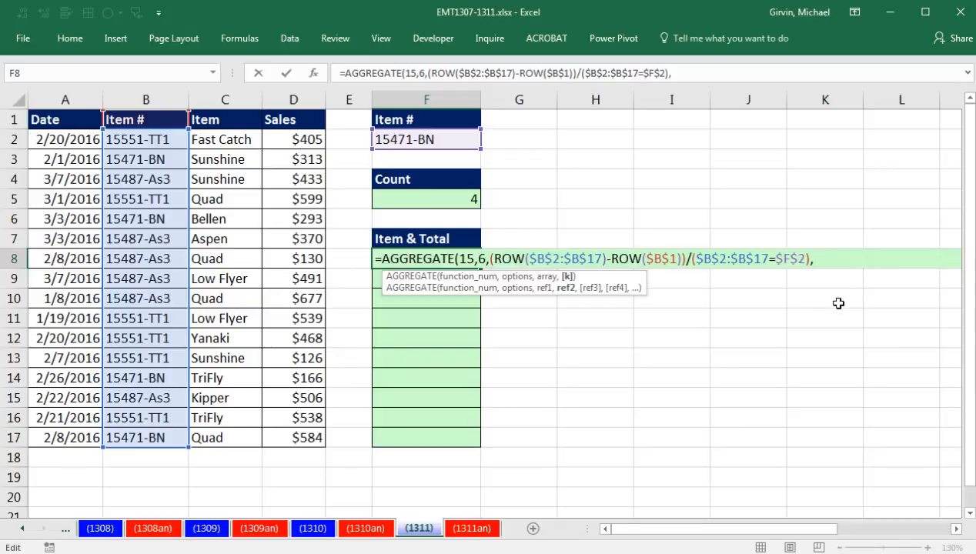
text(Rows)
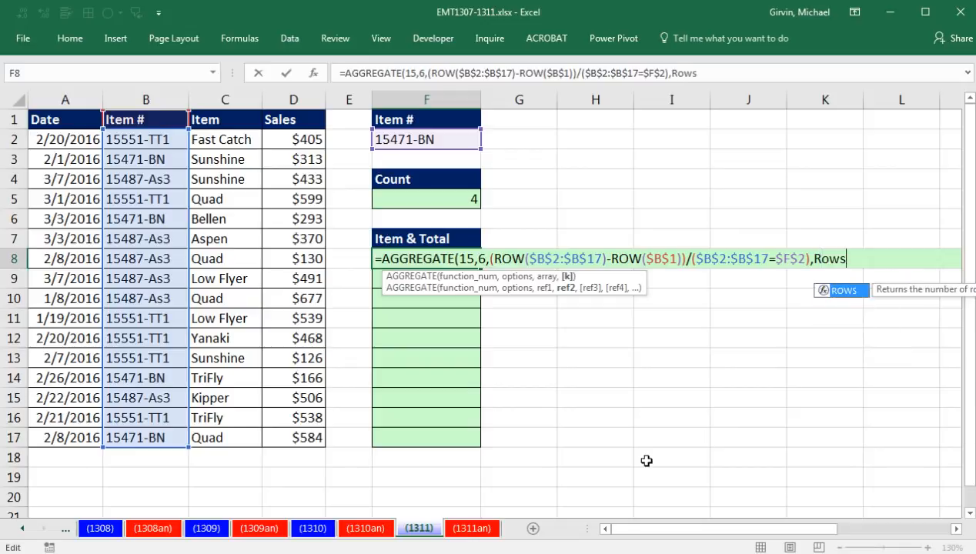
key(Tab)
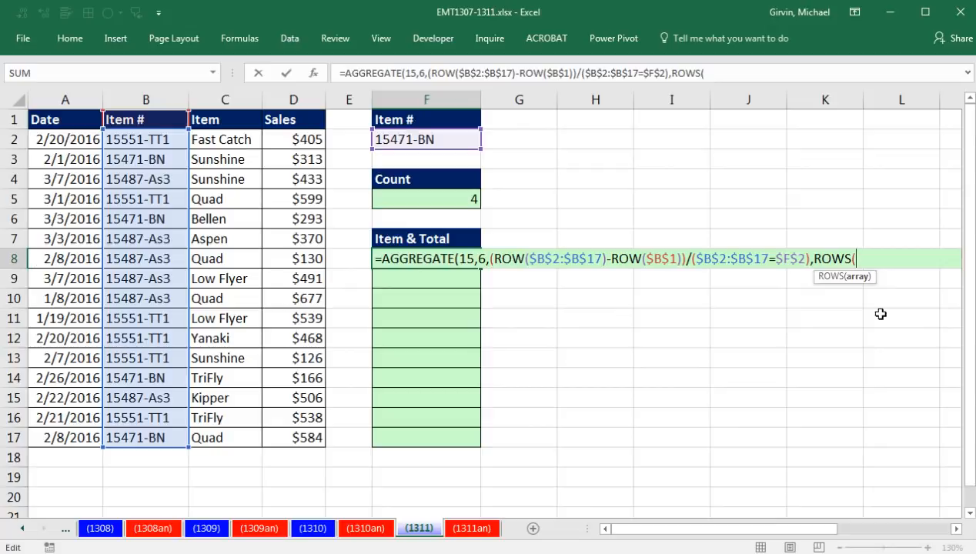
text(F$8:F)
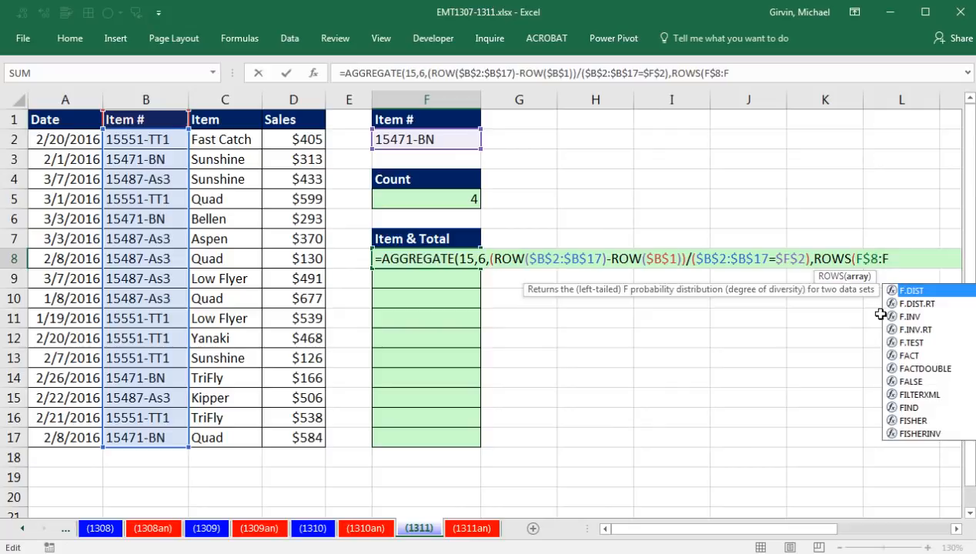
text(8)
text())
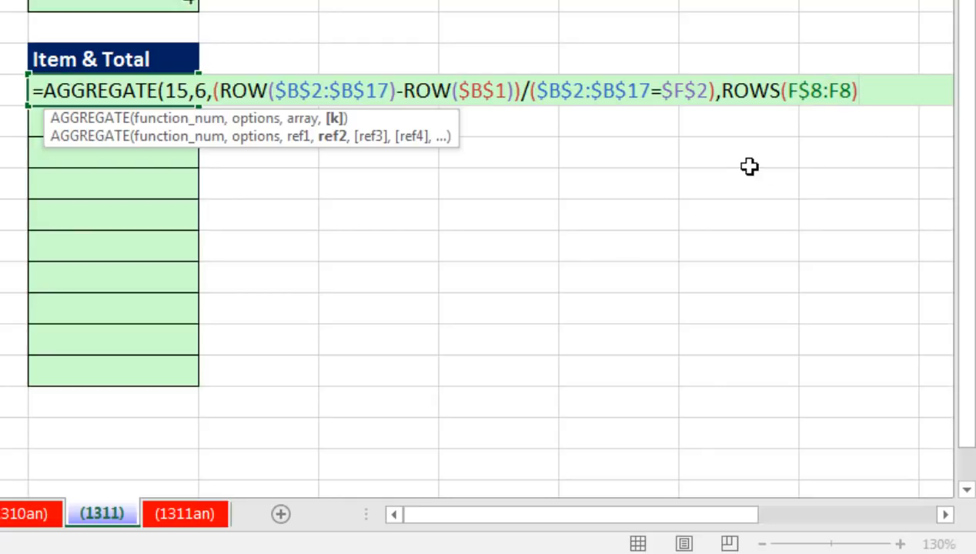
text())
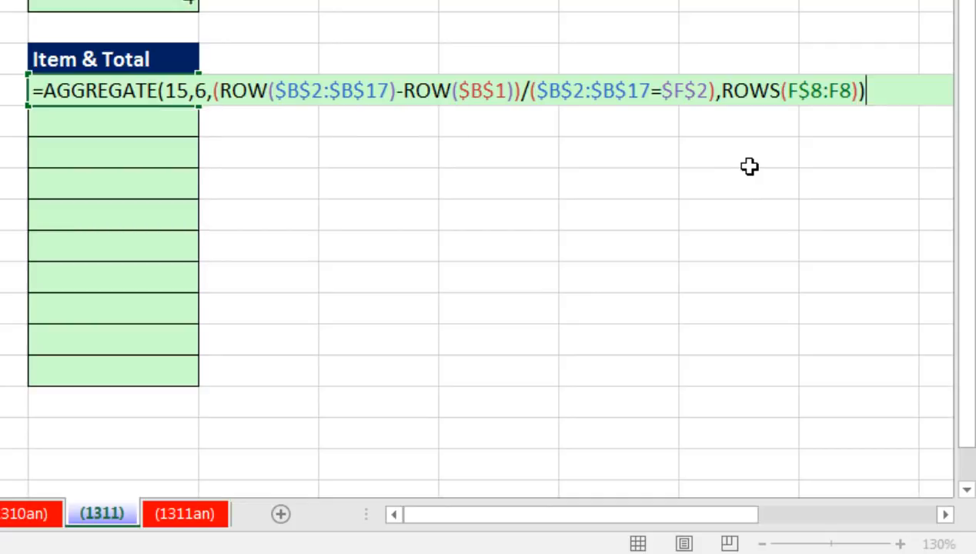
Check the k argument, enter the AGGREGATE formula in F8 and copy it down through F17.
click(753, 104)
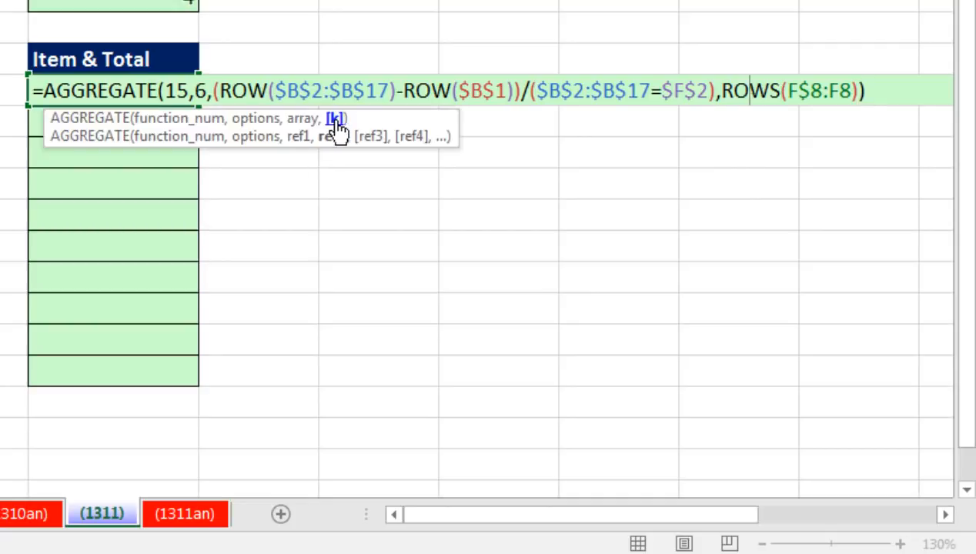
key(ctrl+Return)
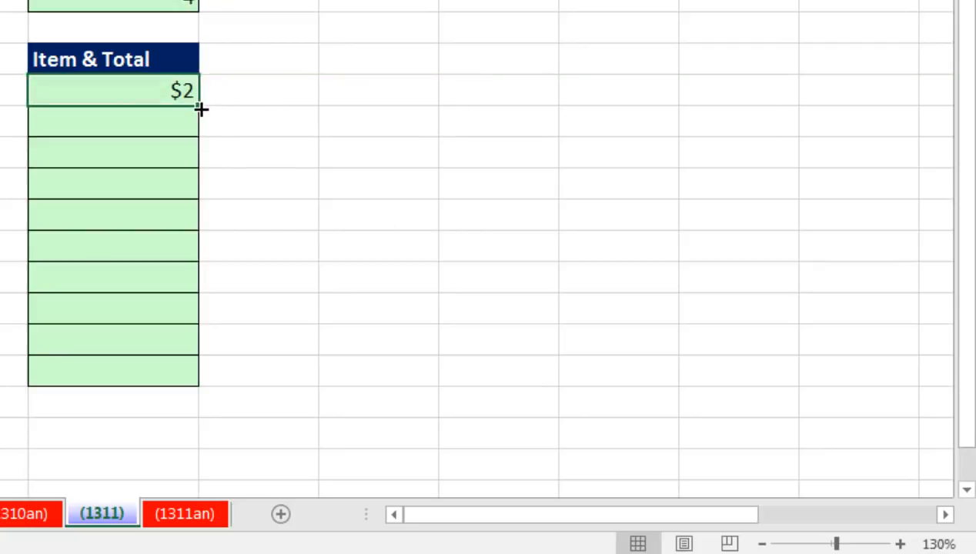
drag(199, 107, 213, 394)
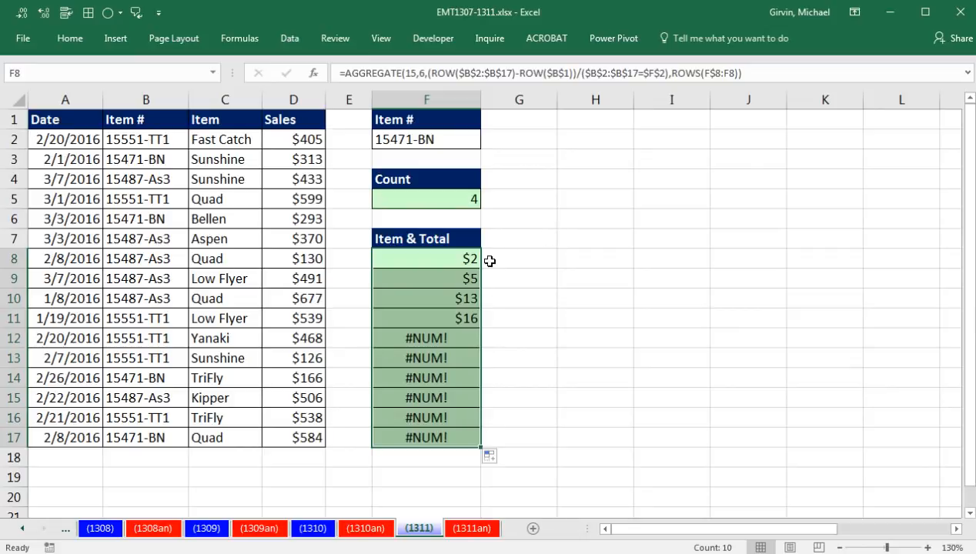
Wrap the F8 formula in INDEX, with $C$2:$C$17 as the array and the AGGREGATE result as the row number.
click(426, 260)
key(F2)
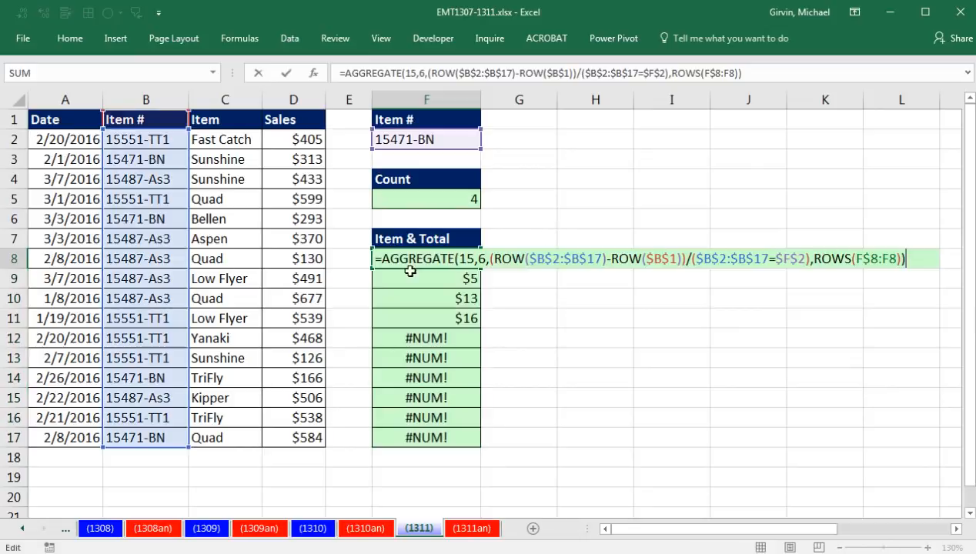
click(382, 260)
text(INDEX()
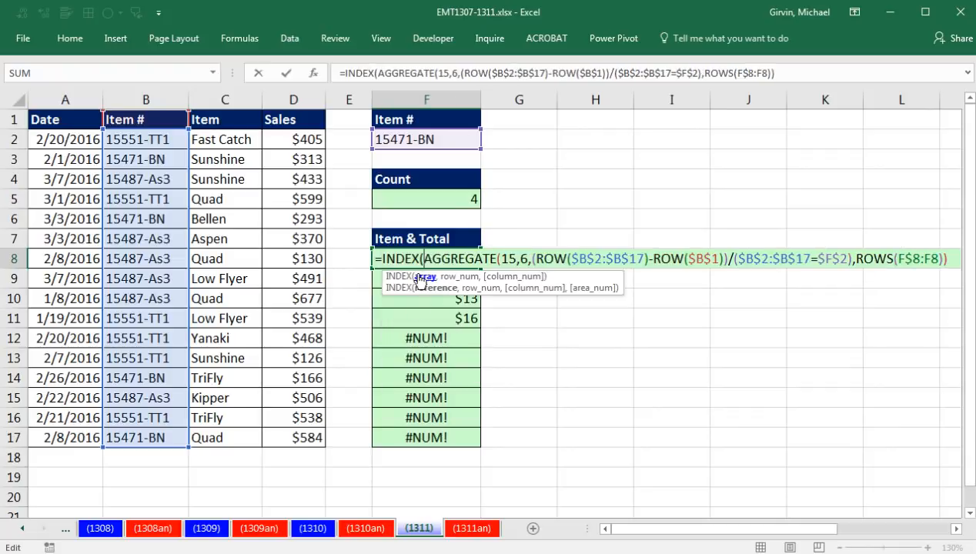
drag(222, 142, 234, 437)
key(F4)
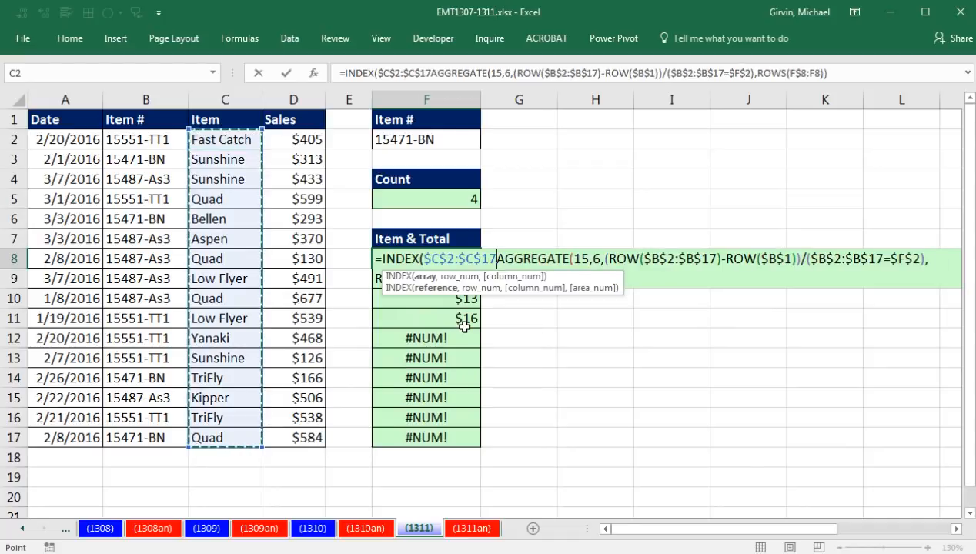
text(,)
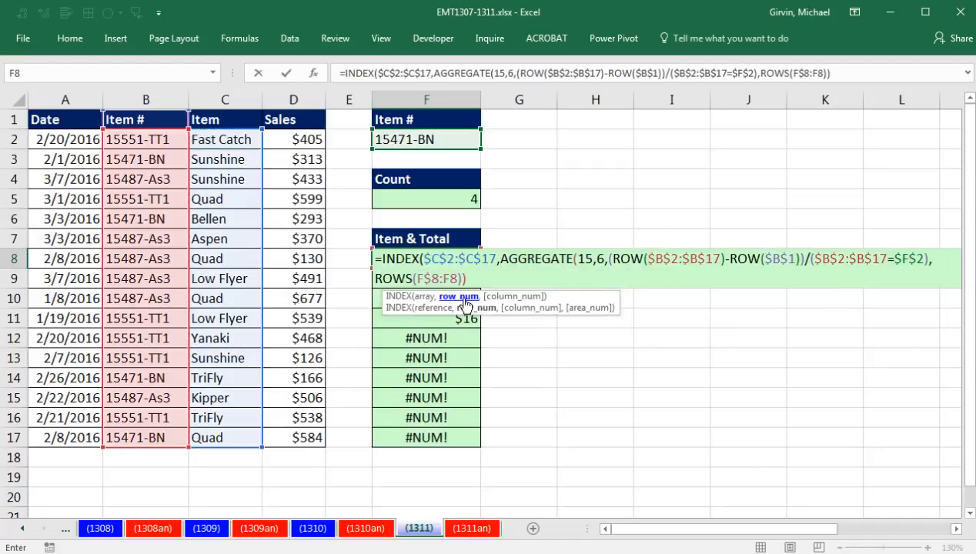
click(461, 298)
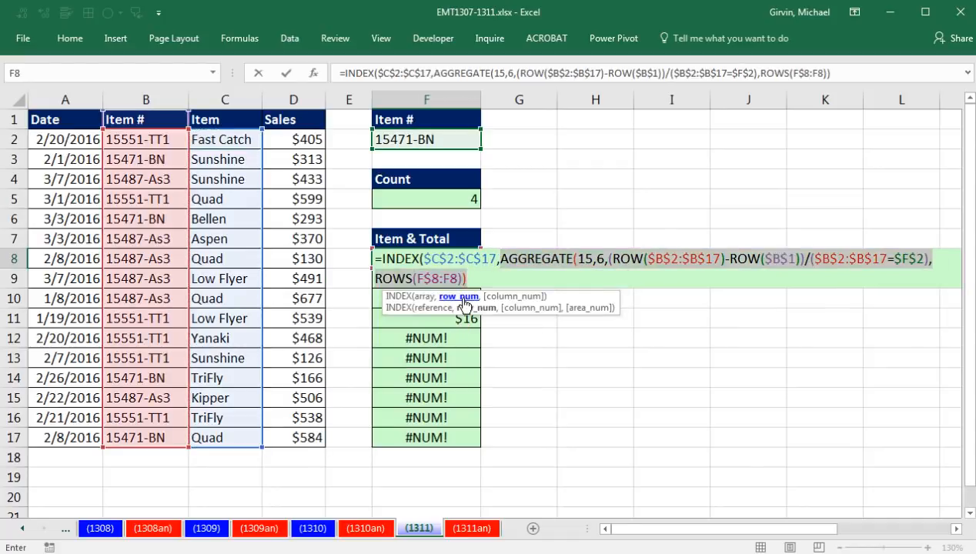
click(490, 280)
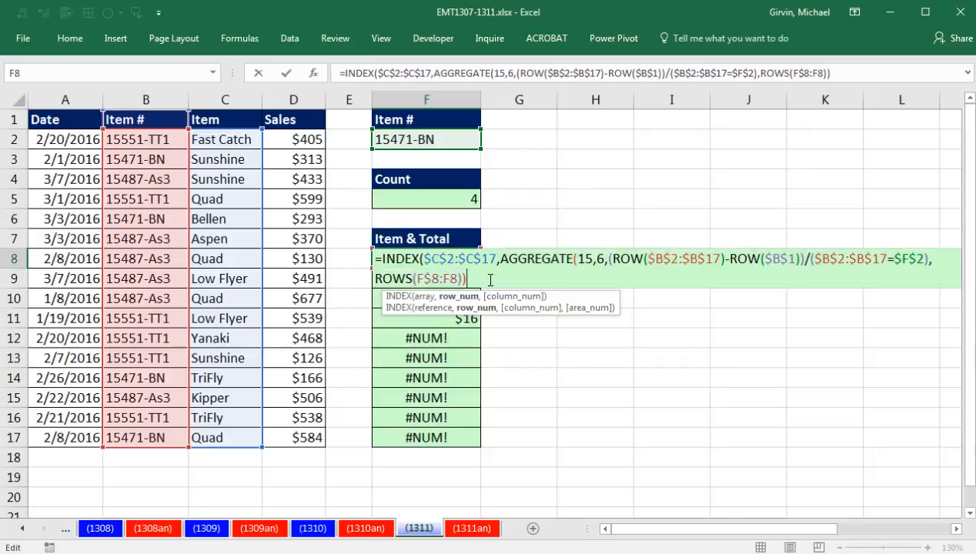
Close and enter the INDEX formula in F8, and copy it down through F17.
key(ctrl+Return)
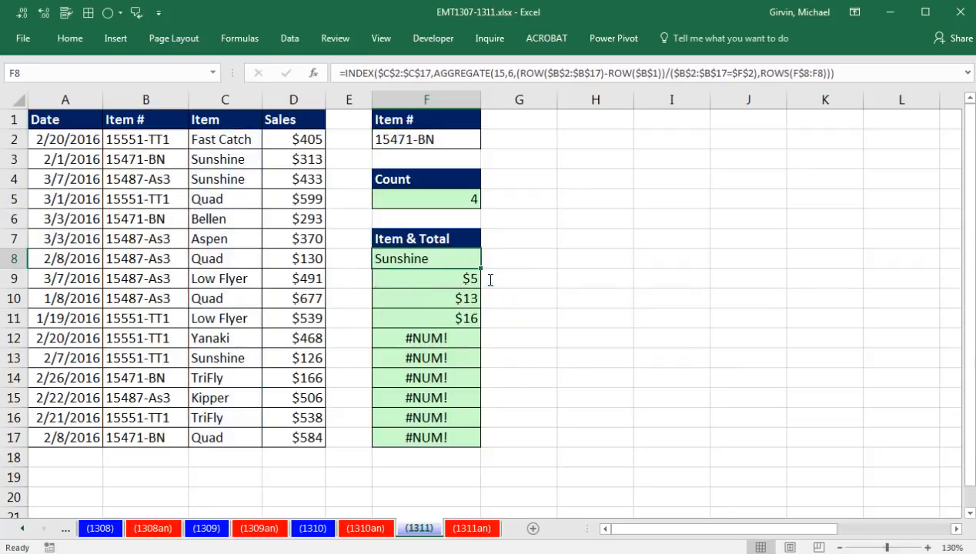
double_click(478, 267)
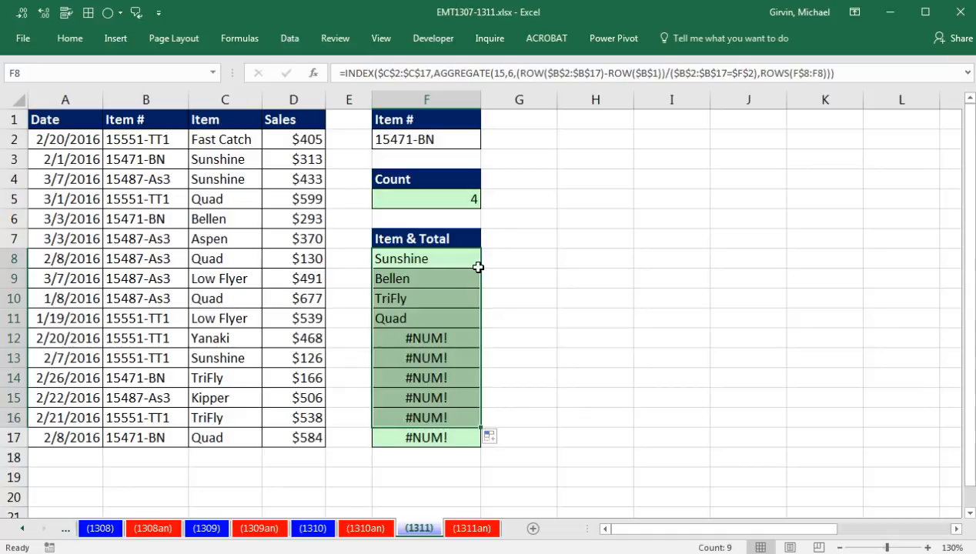
drag(479, 427, 479, 447)
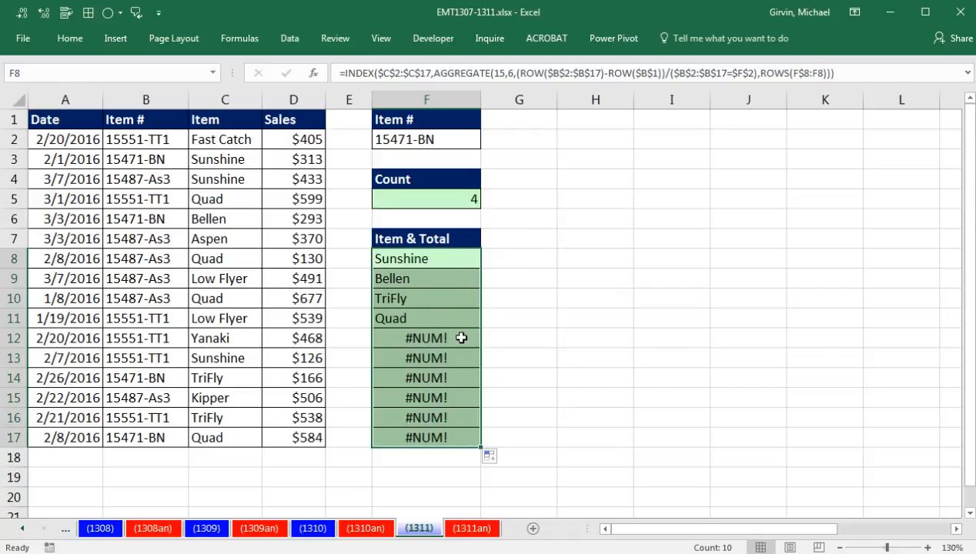
Start an IF around the INDEX formula in F8 and copy ROWS(F$8:F8) into its logical test.
click(434, 258)
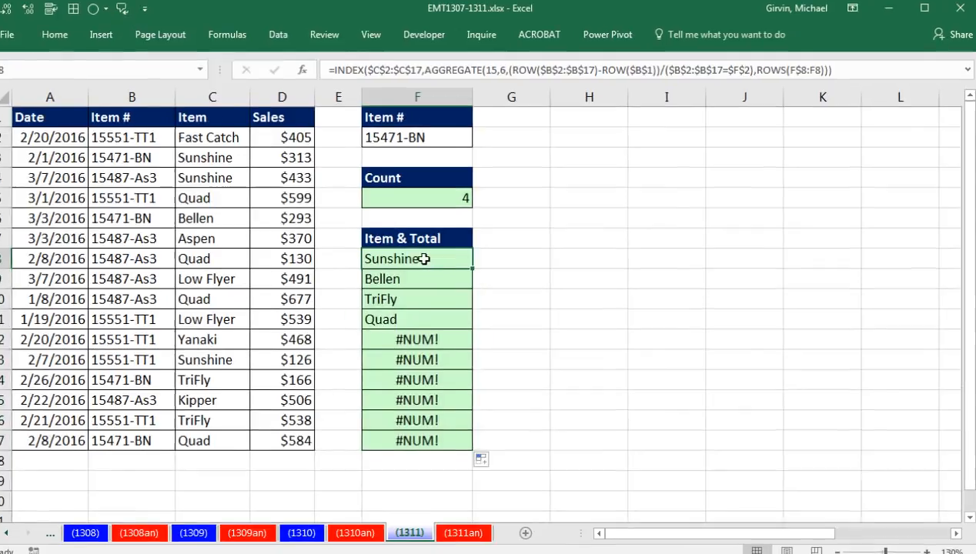
key(F2)
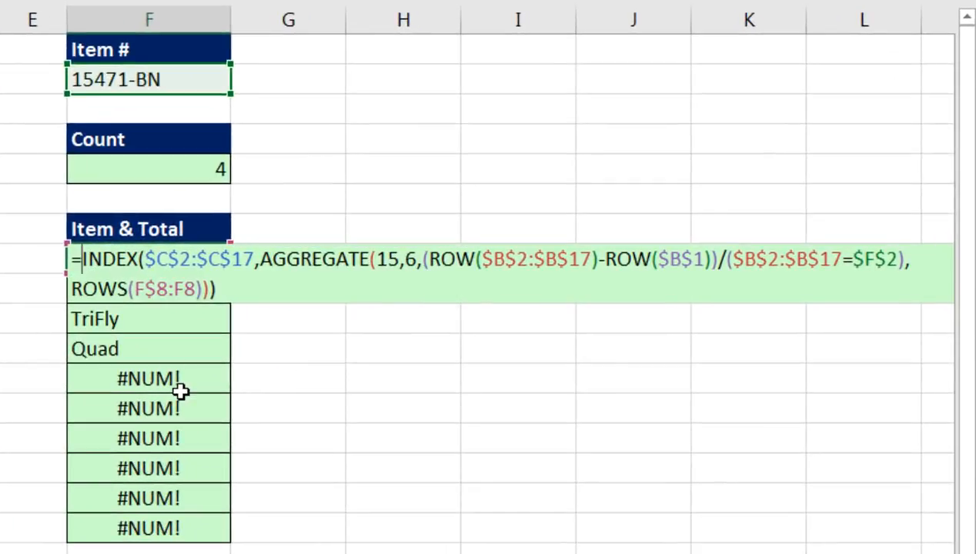
text(IF()
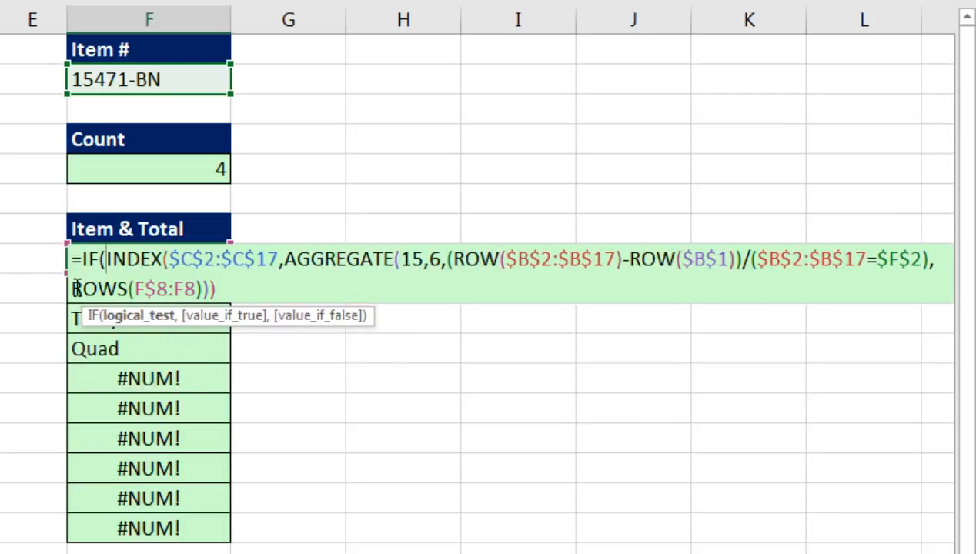
drag(77, 289, 202, 284)
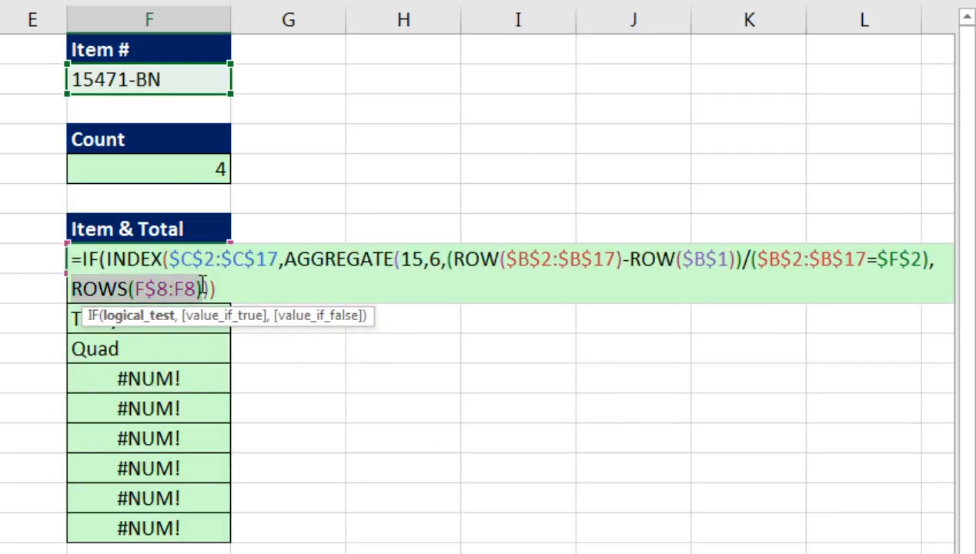
key(ctrl+c)
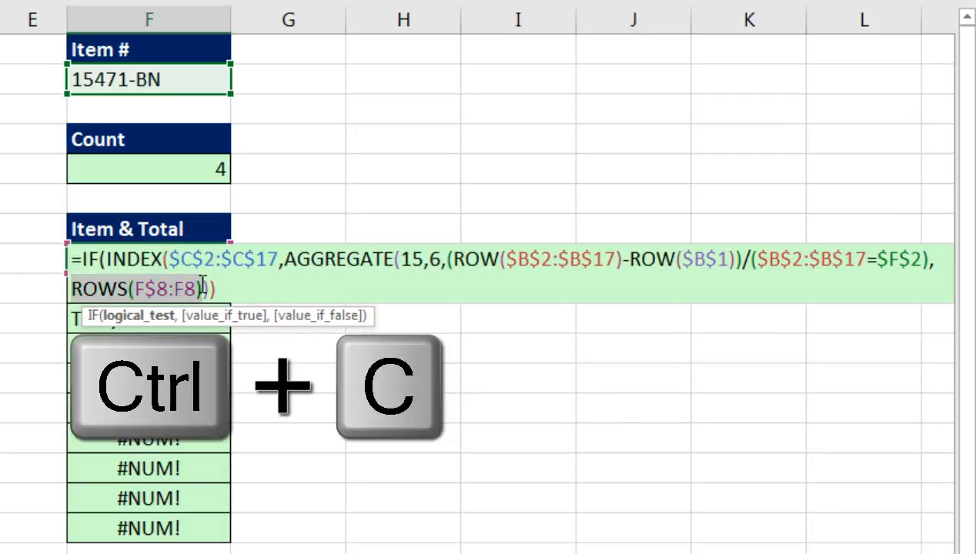
click(106, 258)
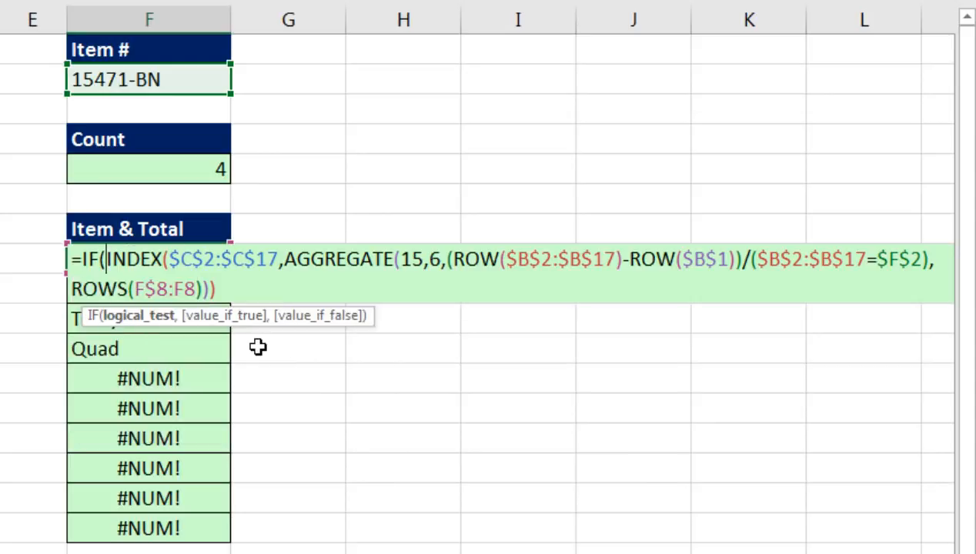
key(ctrl+v)
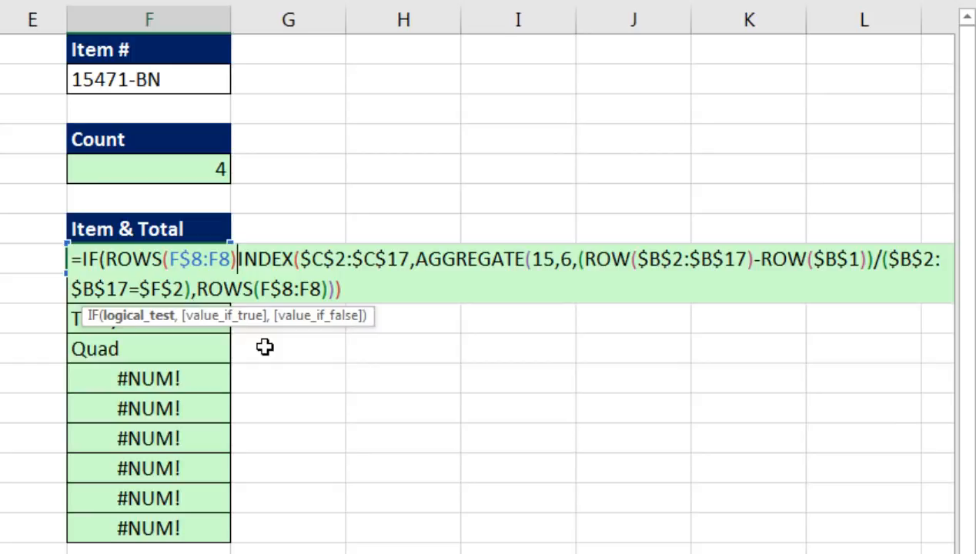
Complete the IF logical test with <=$F$5 and keep the INDEX formula as the value if true.
text(<=)
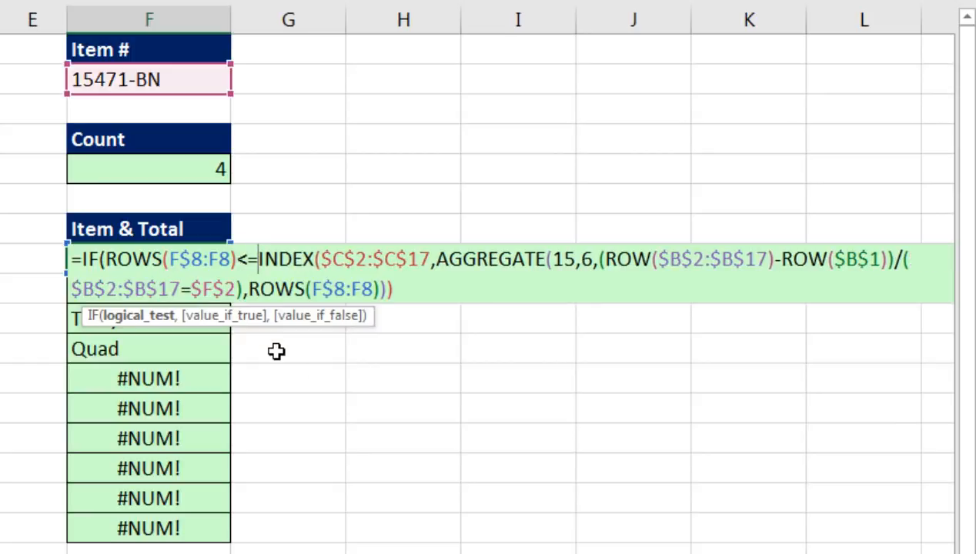
click(201, 169)
key(F4)
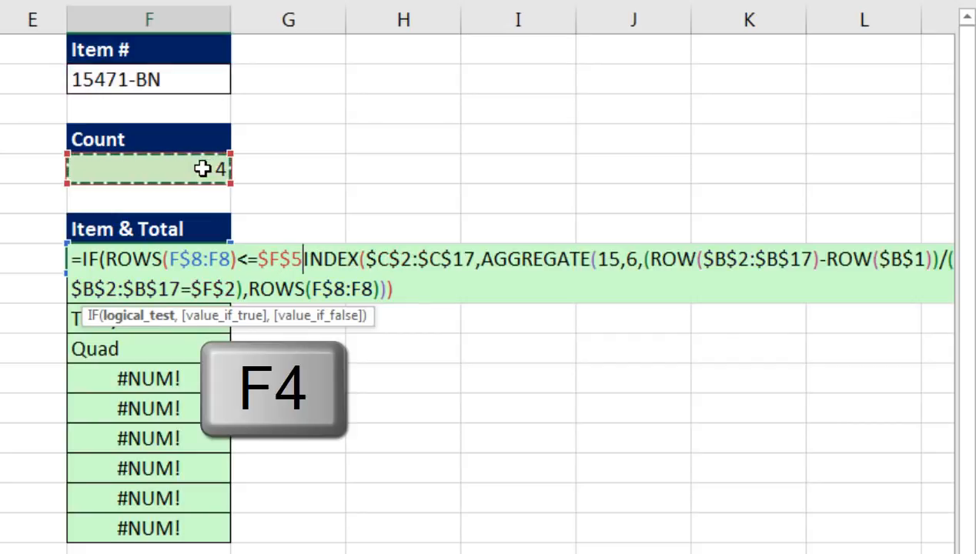
text(,)
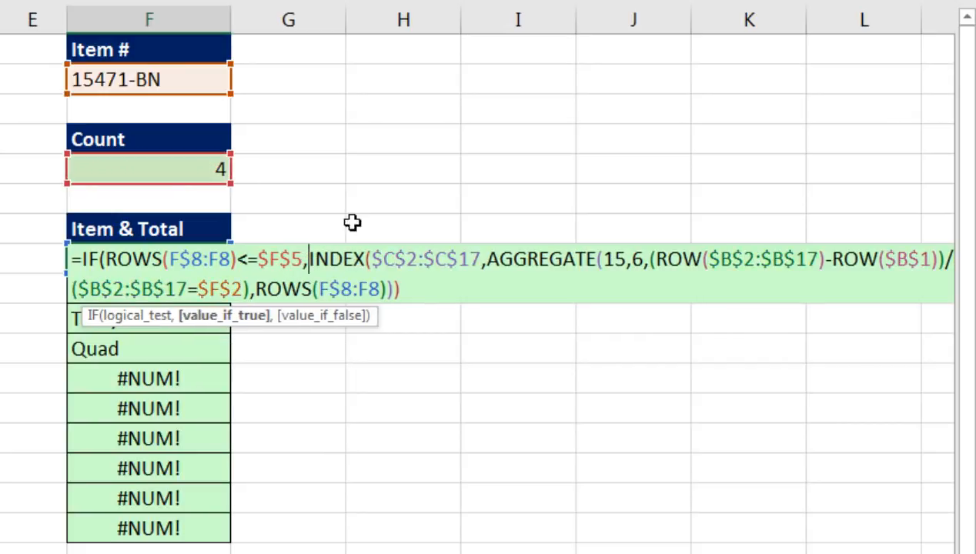
key(ctrl+a)
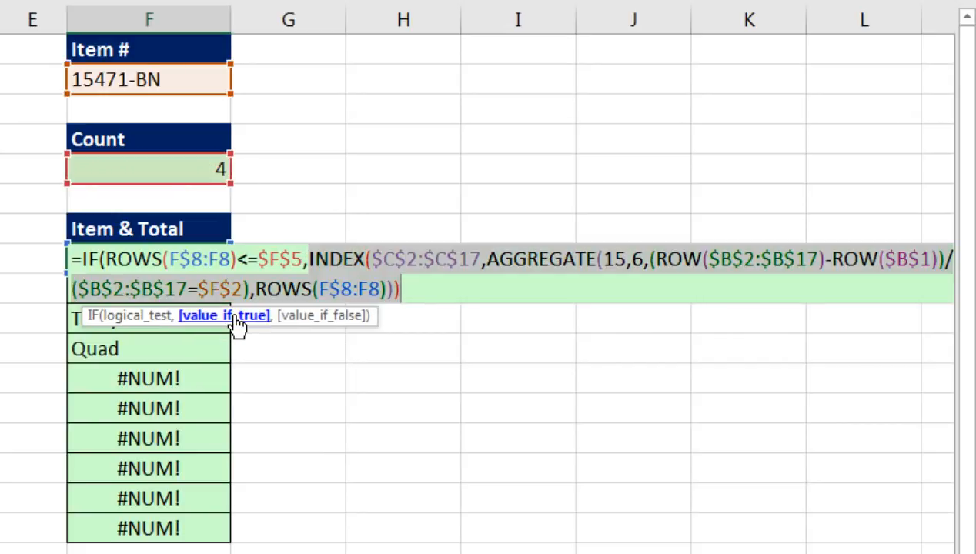
click(446, 283)
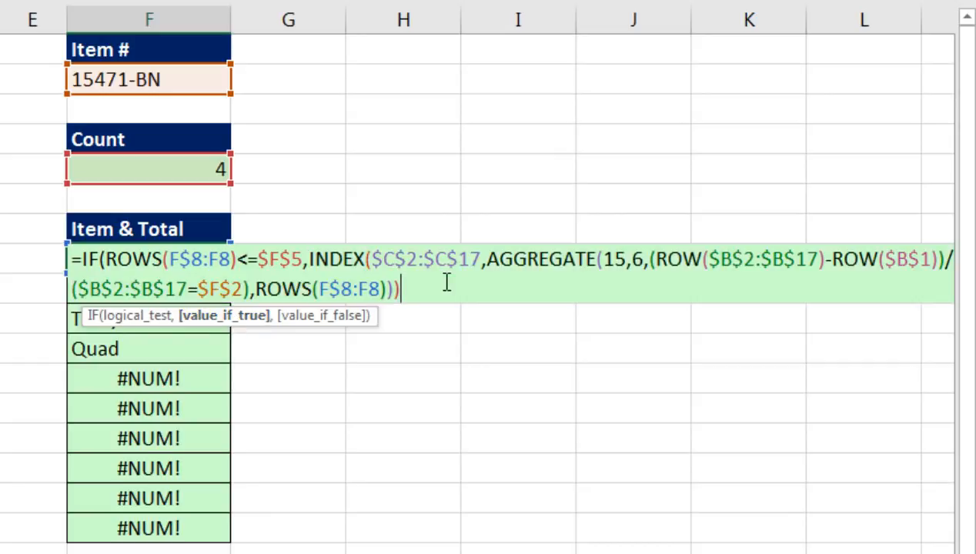
Nest a second IF as the value if false in F8, with the logical test ROWS(F$8:F8)=$F$5+1.
text(,)
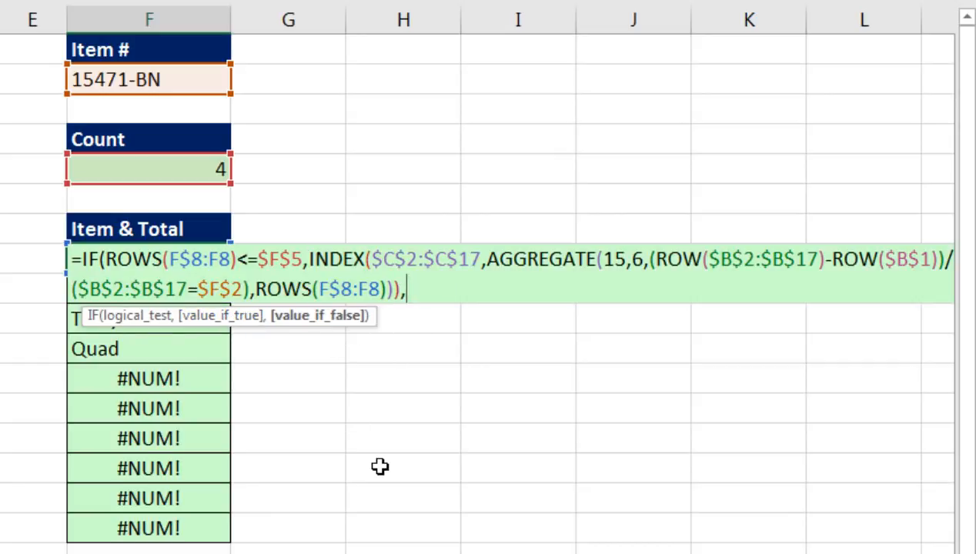
text(IF()
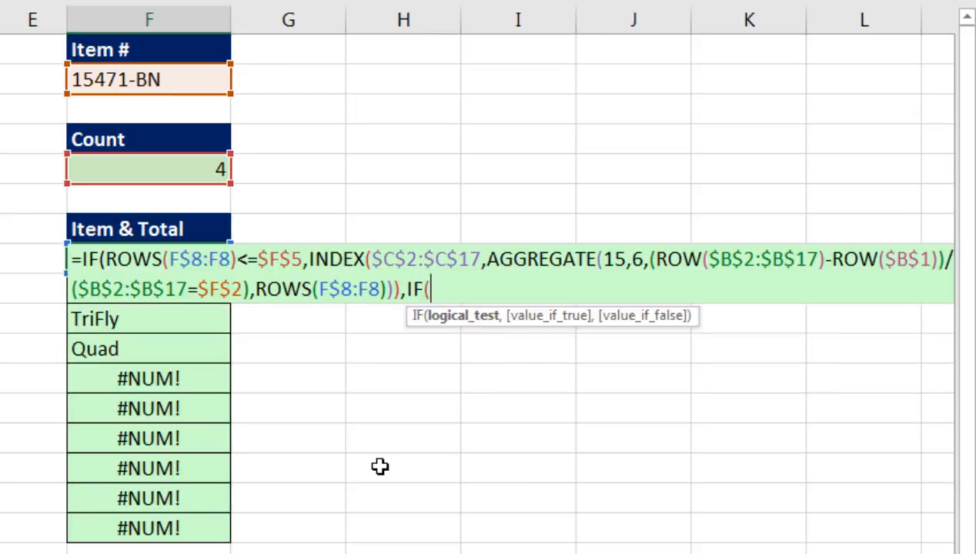
drag(106, 259, 236, 266)
key(ctrl+c)
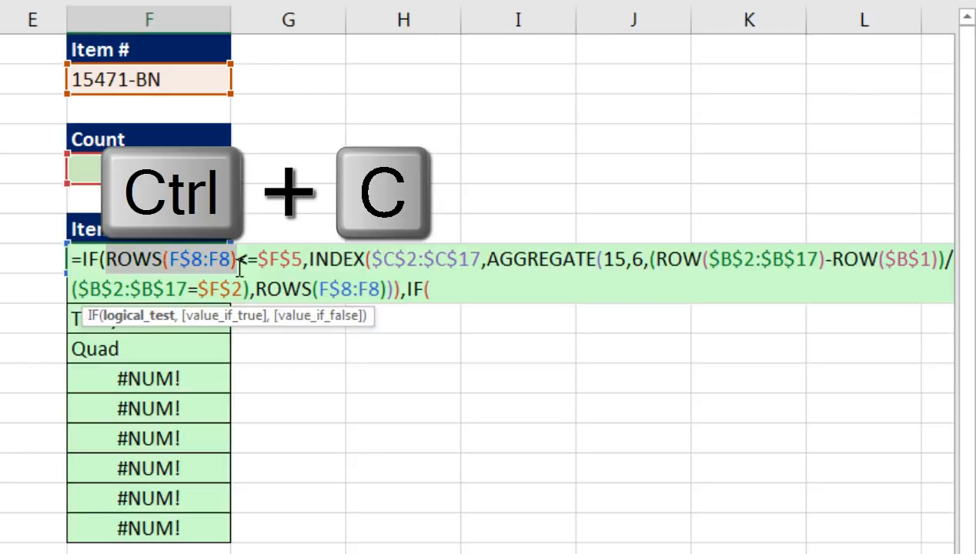
click(432, 292)
key(ctrl+v)
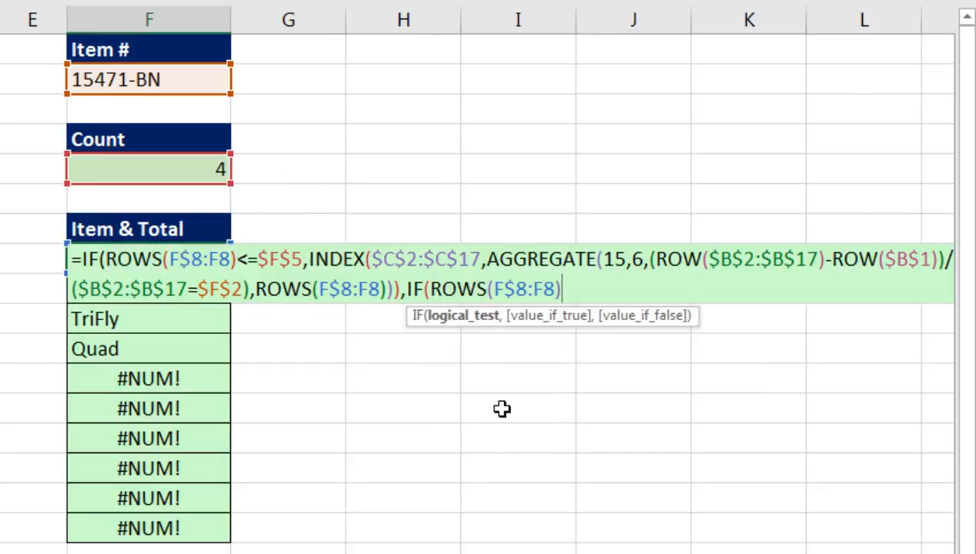
text(=)
click(210, 170)
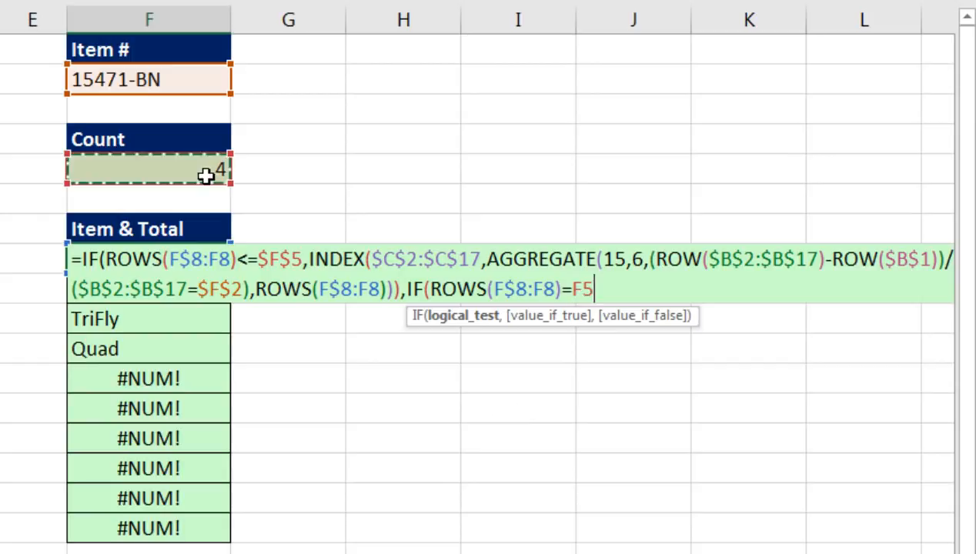
key(F4)
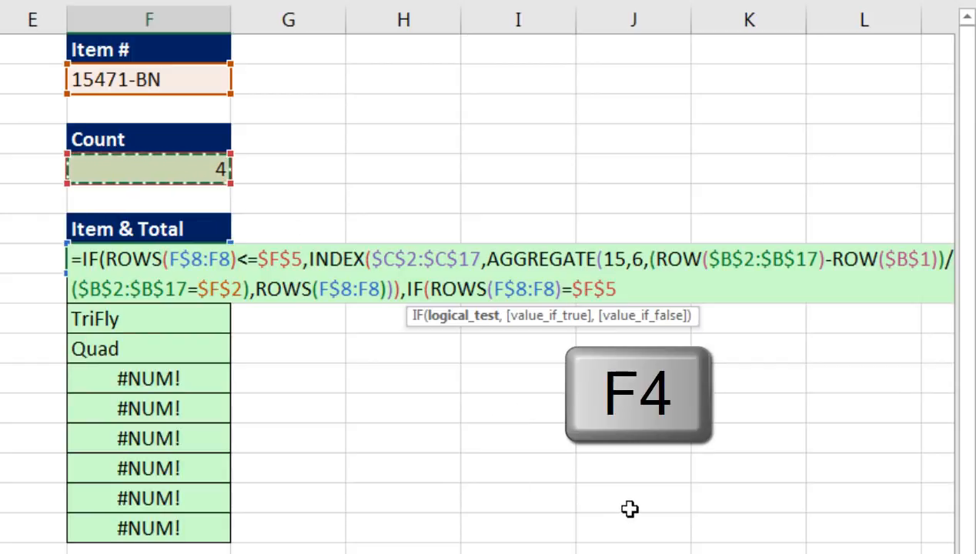
text(+1)
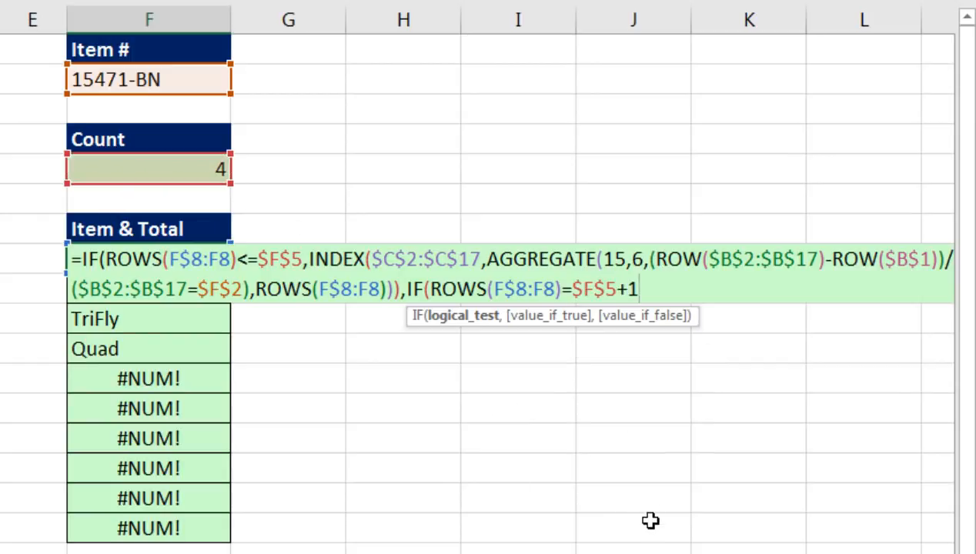
text(,)
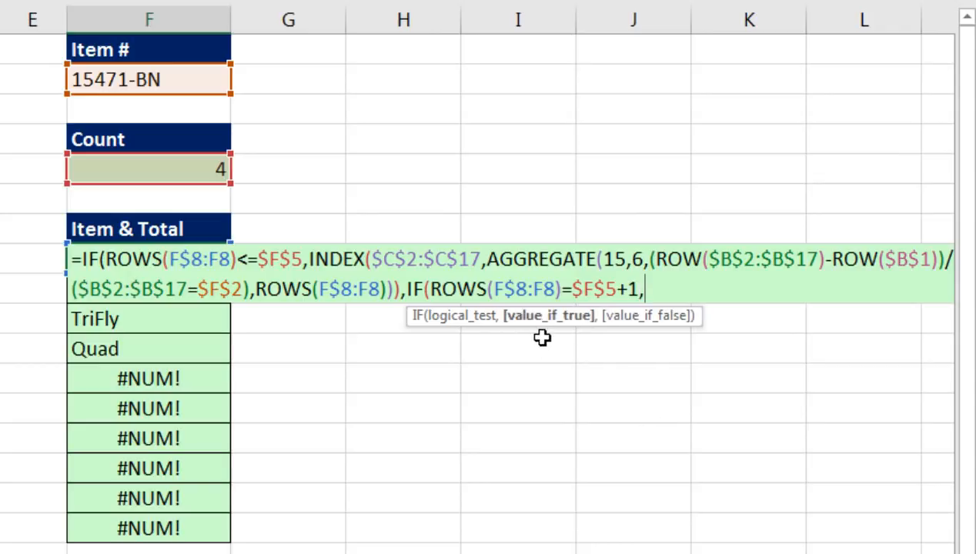
Start a SUMIFS as the nested IF's value if true, with $D$2:$D$17 as the sum range.
text(sumifs)
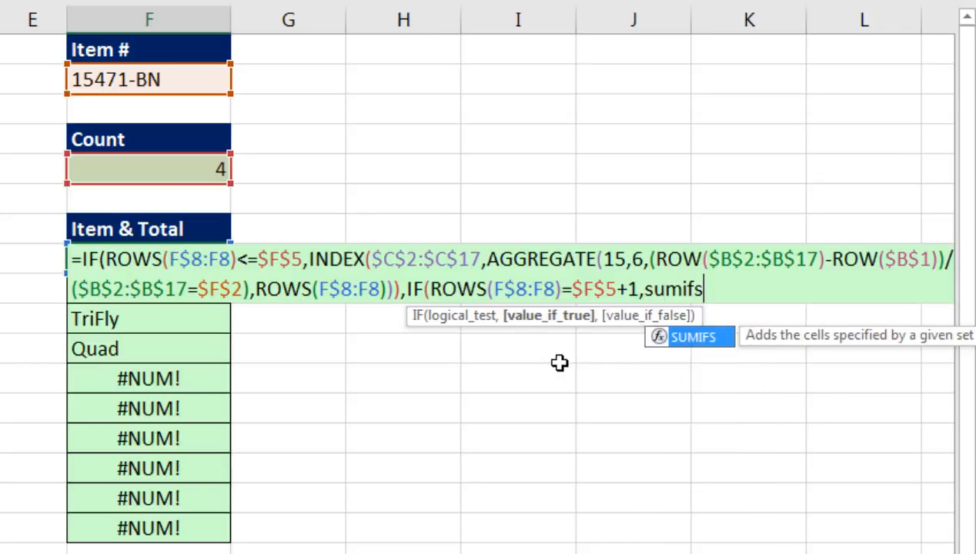
key(Tab)
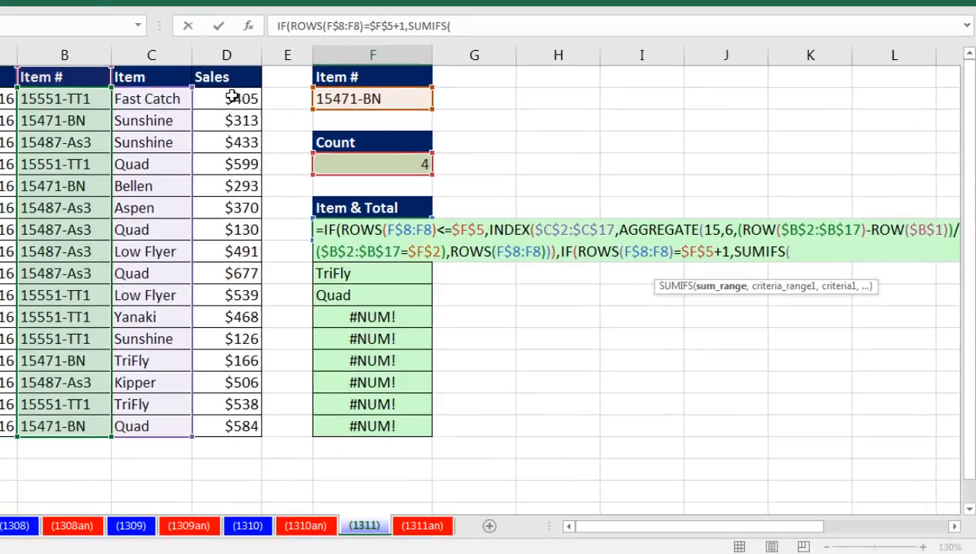
drag(133, 91, 149, 465)
key(F4)
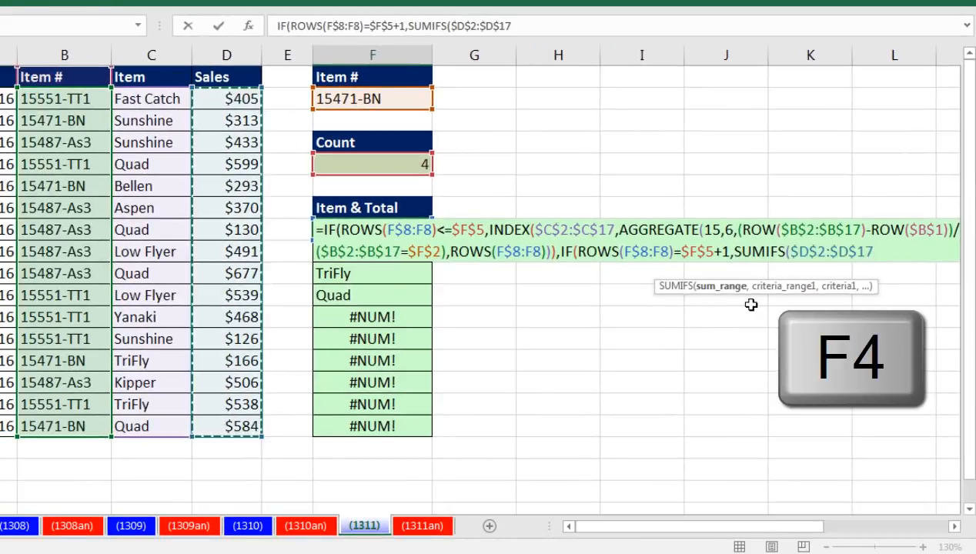
text(,)
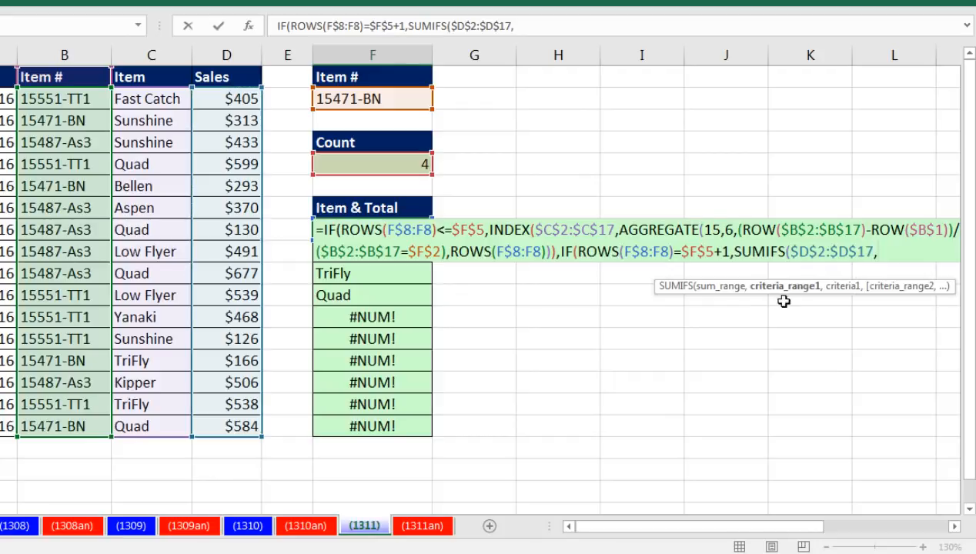
Add $B$2:$B$17 as the SUMIFS criteria range and $F$2 as its criterion, and close the function.
drag(68, 98, 77, 432)
key(F4)
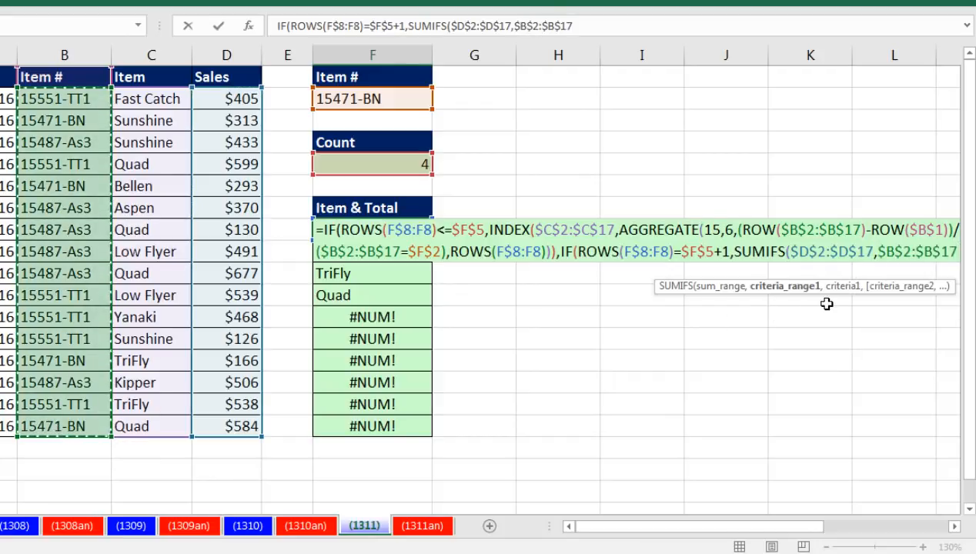
text(,)
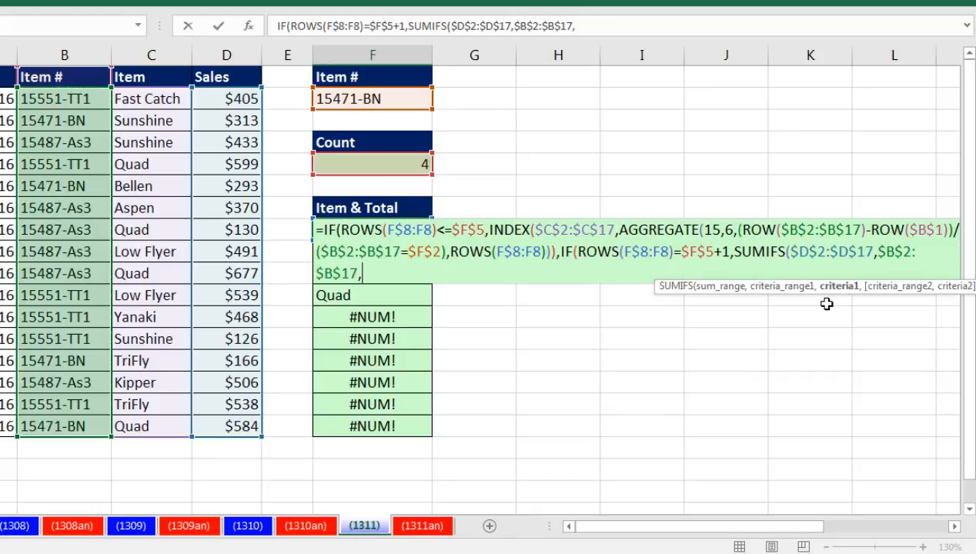
click(335, 99)
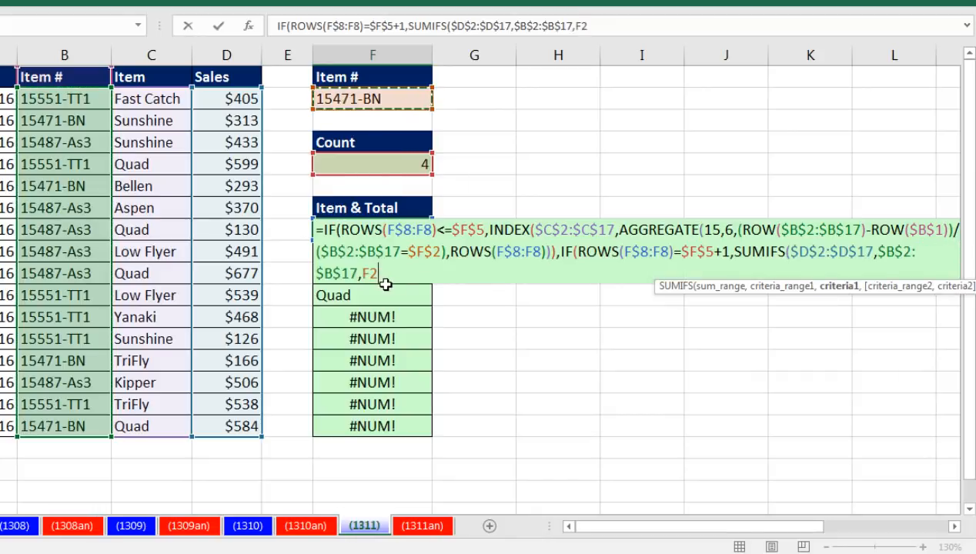
key(F4)
drag(656, 289, 228, 308)
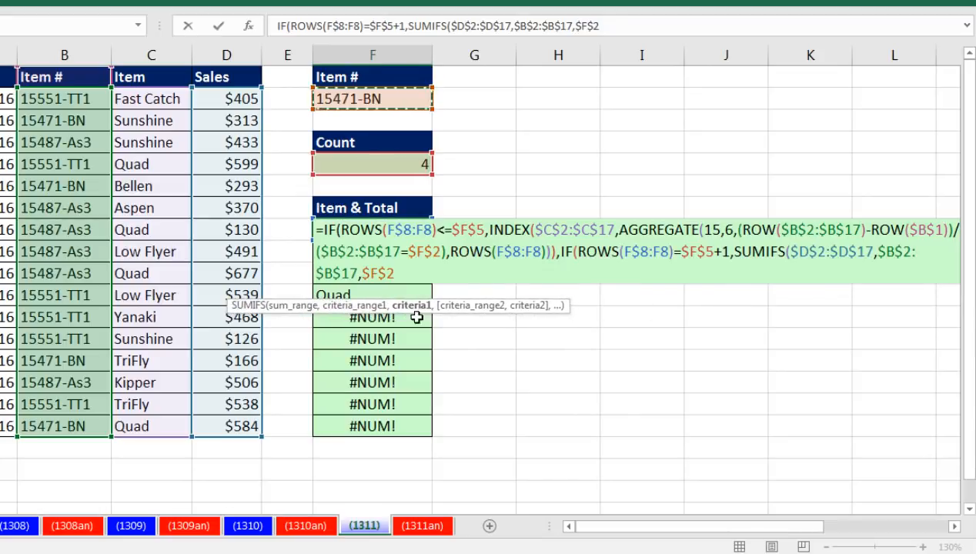
text())
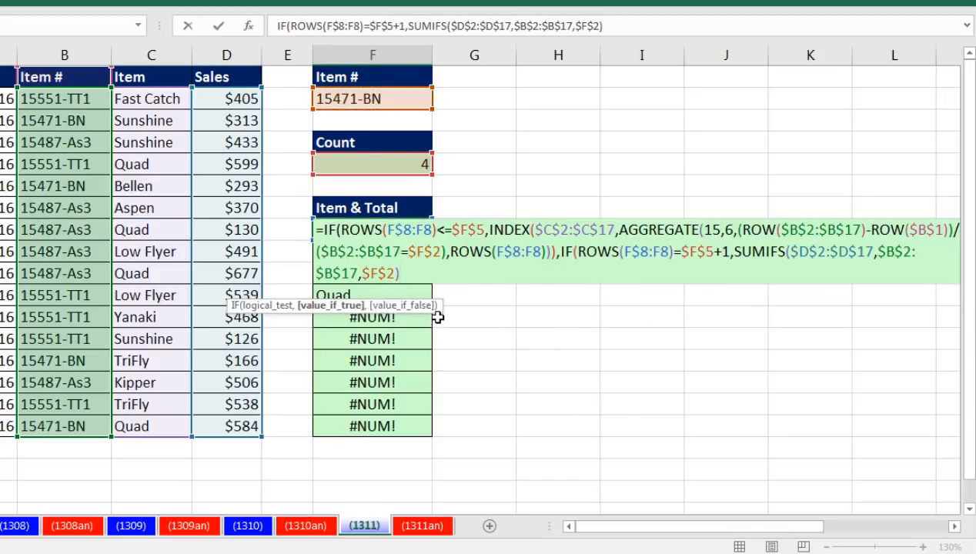
Check the nested IF's value if true, add "" as its value if false and close it.
click(324, 310)
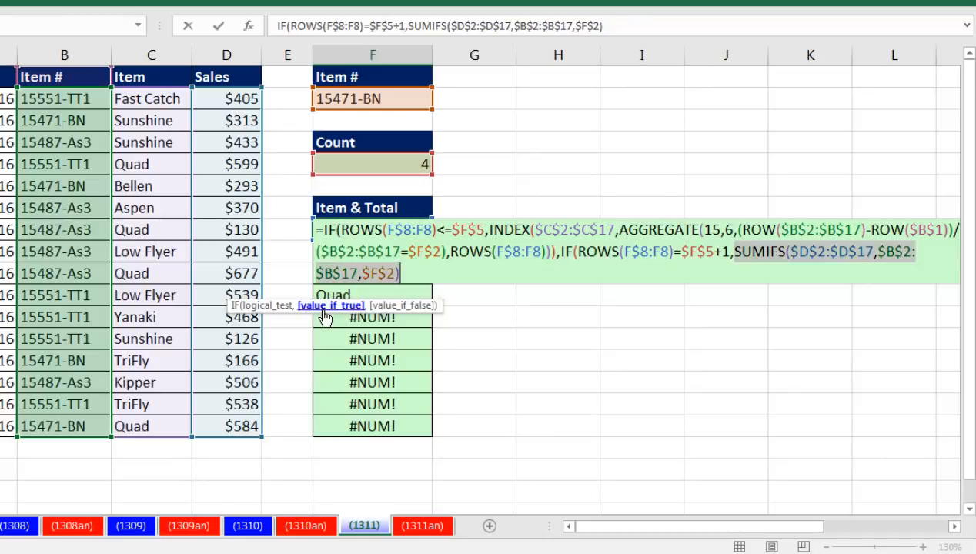
click(412, 277)
text(,)
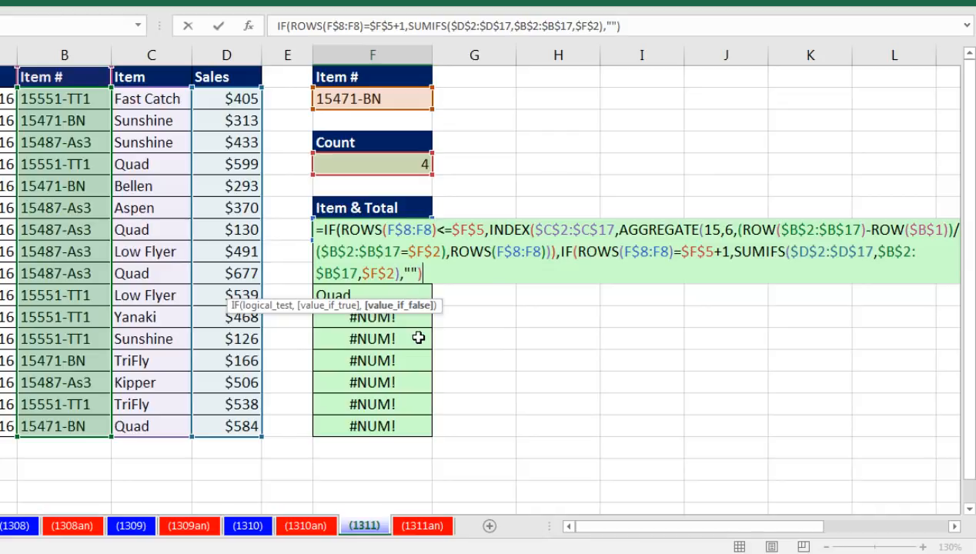
Check AGGREGATE's array argument, close and enter the IF formula in F8, and copy it down through F17.
click(772, 231)
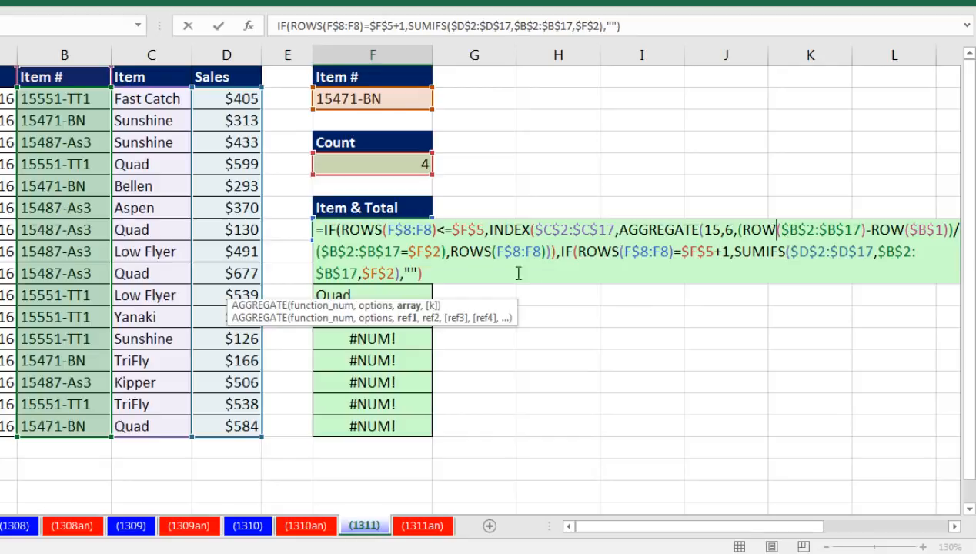
click(408, 307)
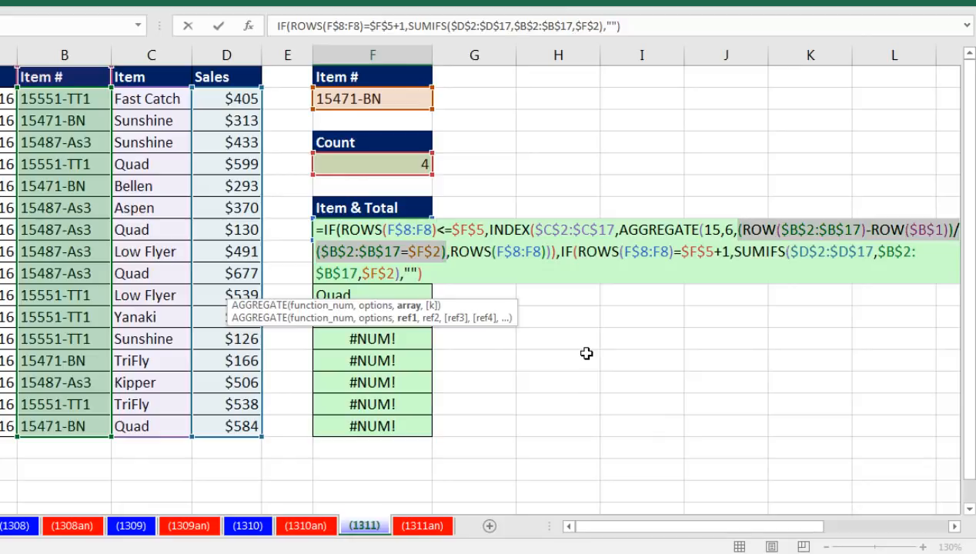
click(428, 274)
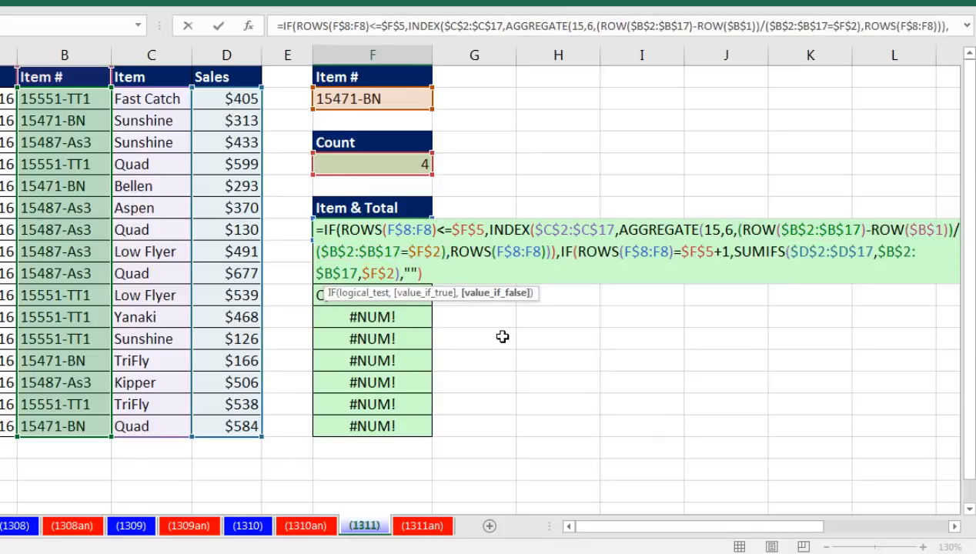
text())
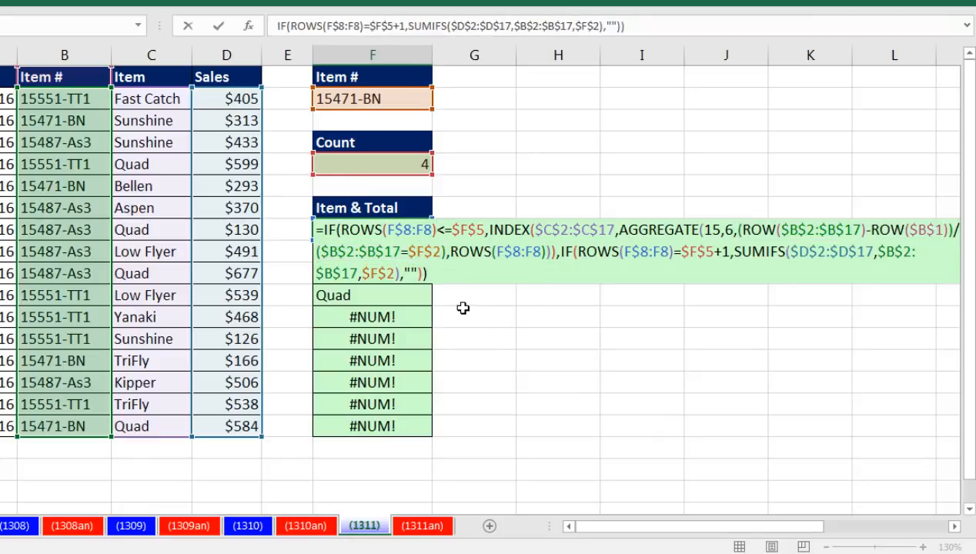
key(ctrl+Return)
double_click(429, 240)
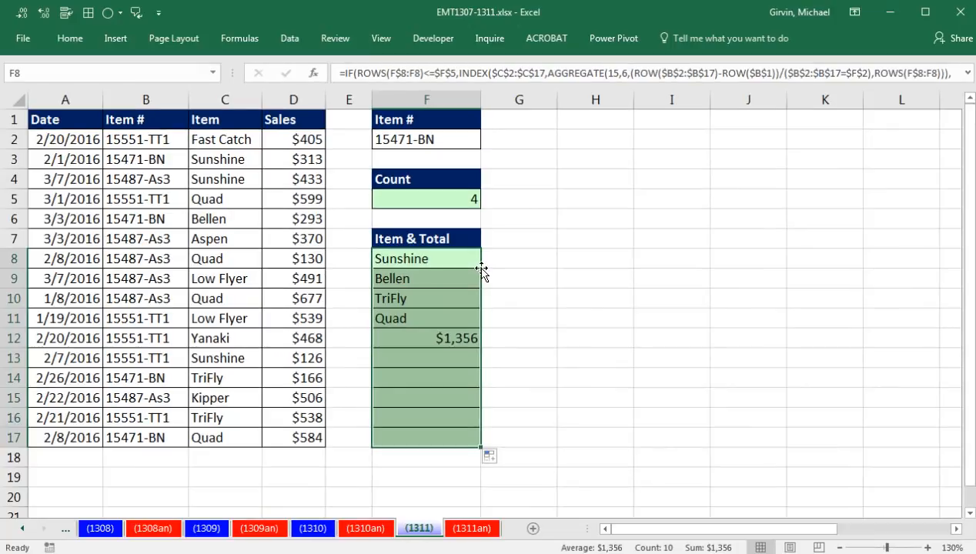
Choose 15551-TT1 as the item number in F2 and open the F8 formula for review.
click(451, 140)
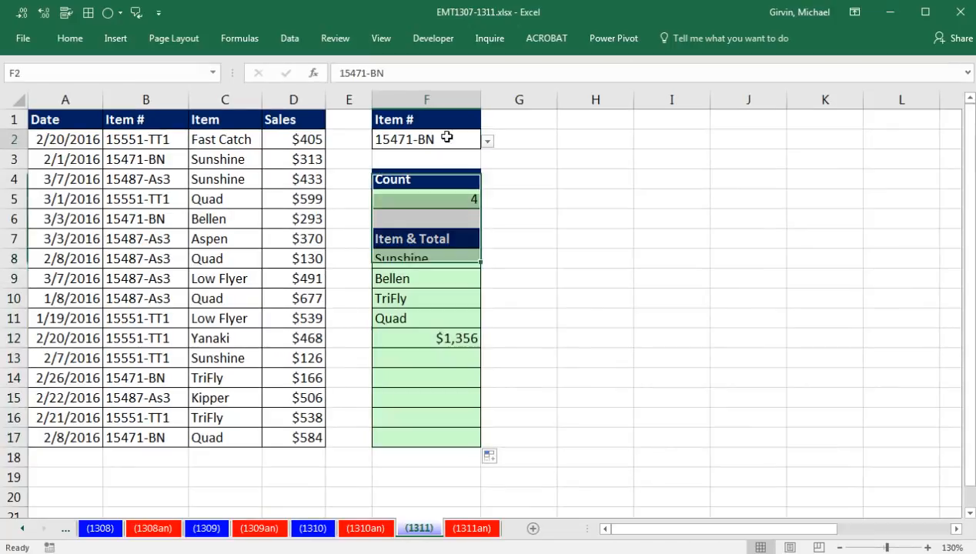
click(488, 143)
click(393, 182)
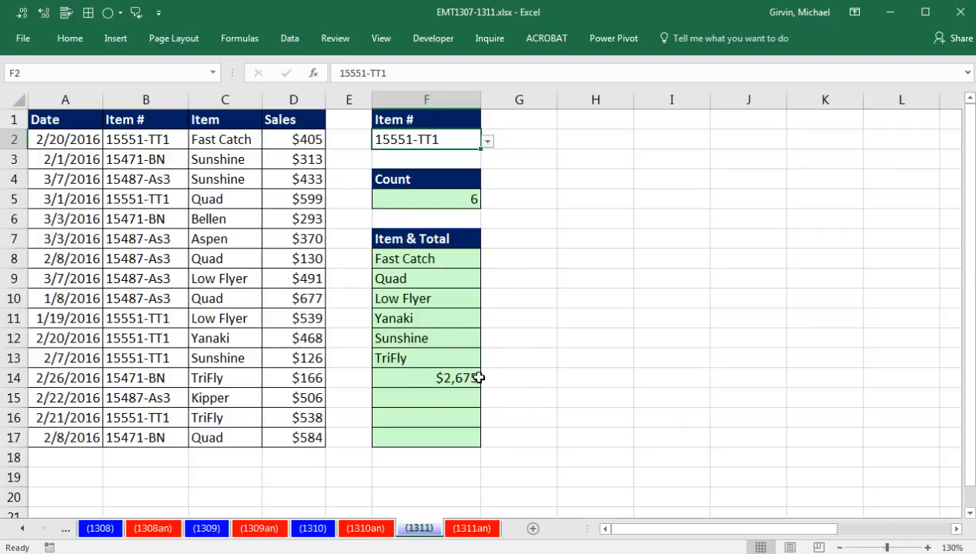
double_click(473, 258)
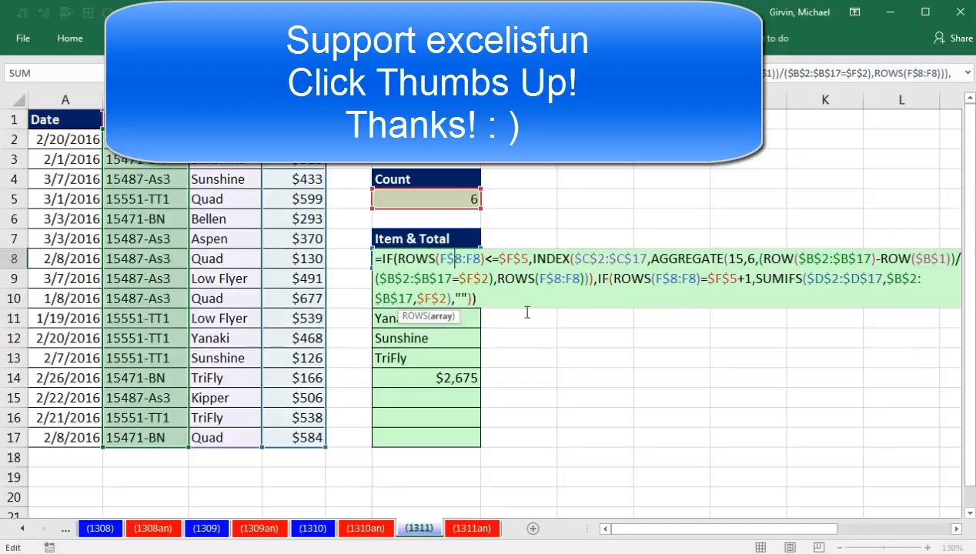